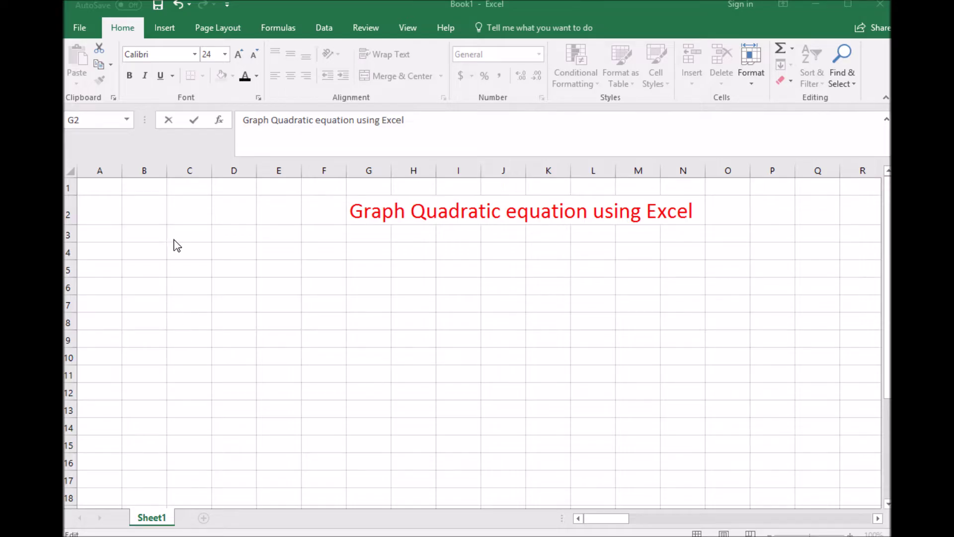
# Step: Enter the equation label "y= x^2" in cell B3
pyautogui.press('Escape')
pyautogui.click(136, 232)
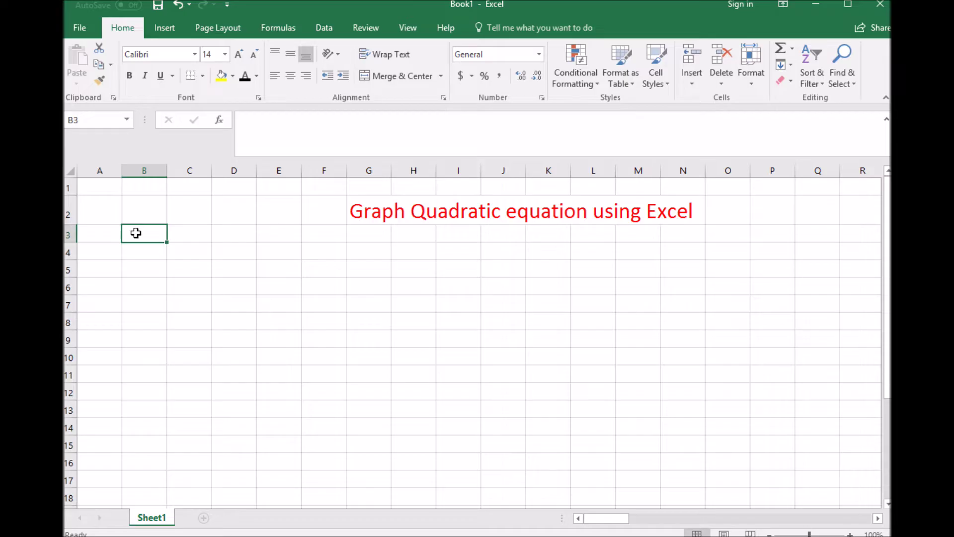
pyautogui.write('y= x^2')
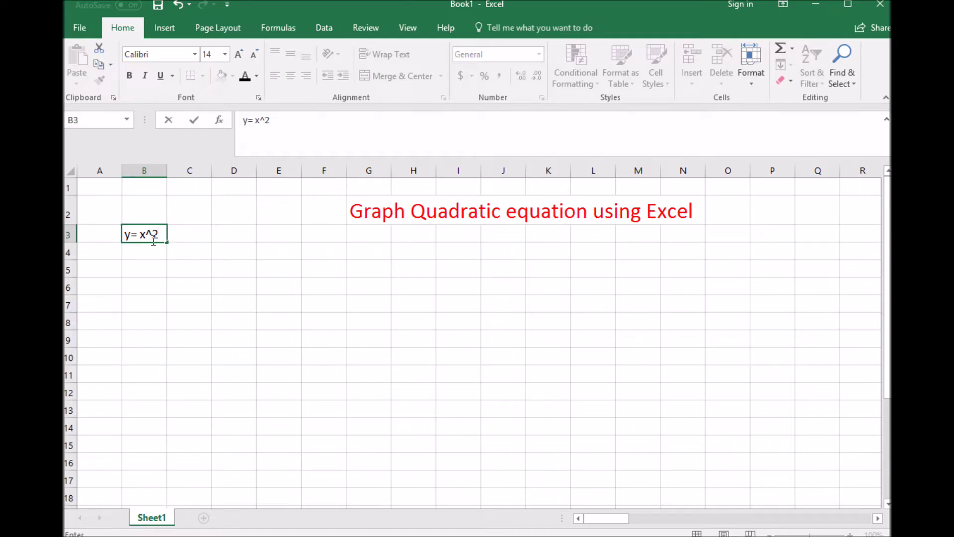
# Step: Add the column headings x in cell C5 and y in cell D5
pyautogui.click(180, 270)
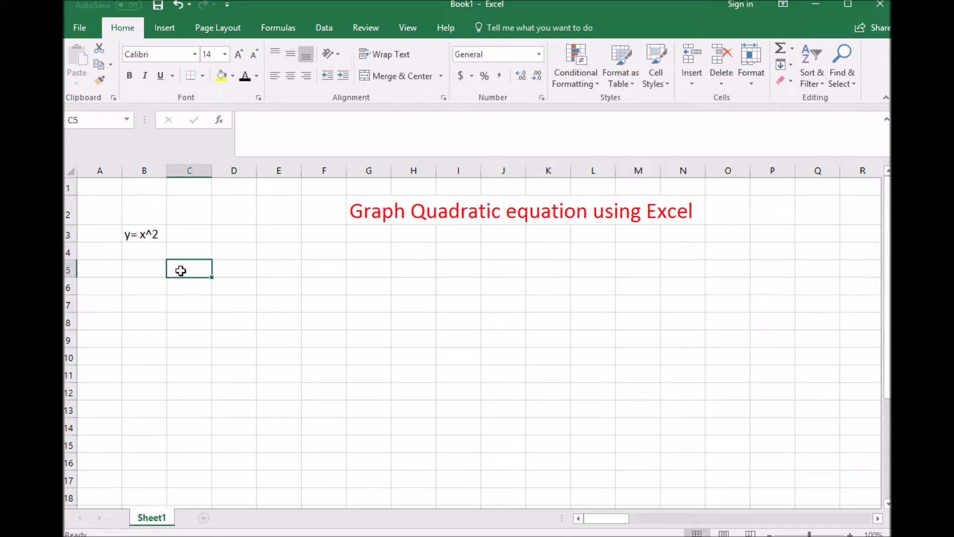
pyautogui.write('x')
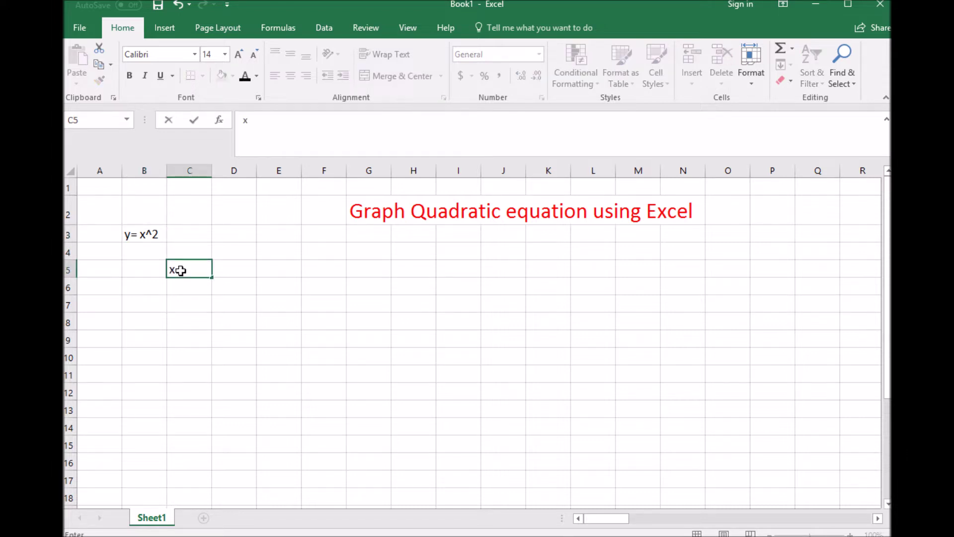
pyautogui.click(221, 268)
pyautogui.write('y')
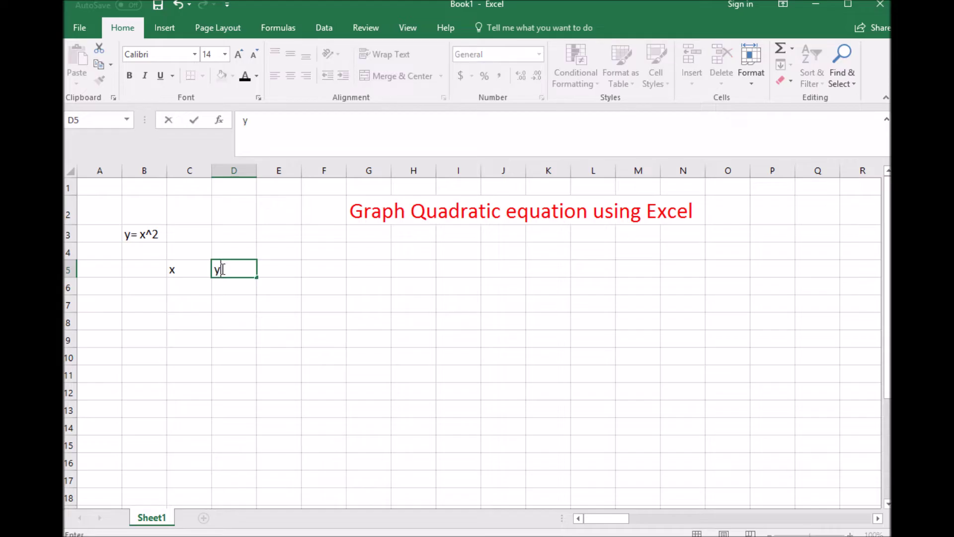
pyautogui.click(187, 289)
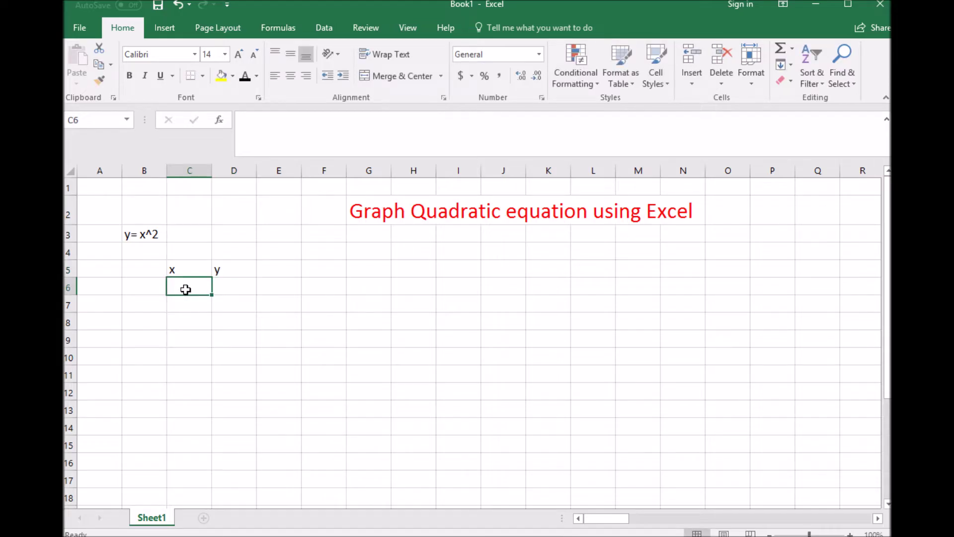
# Step: Enter the starting x values 0, 1 and 2 in cells C12 to C14
pyautogui.click(184, 405)
pyautogui.click(184, 393)
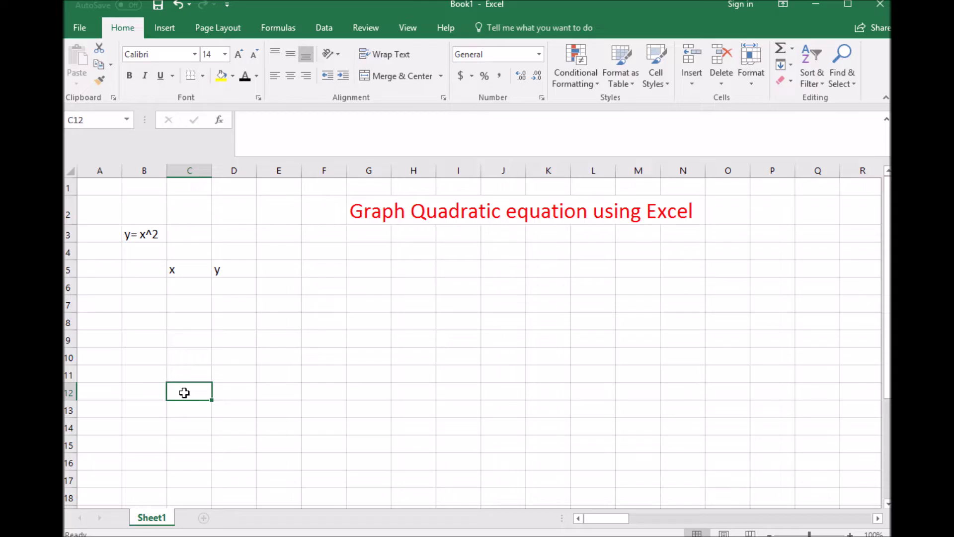
pyautogui.write('0')
pyautogui.press('Return')
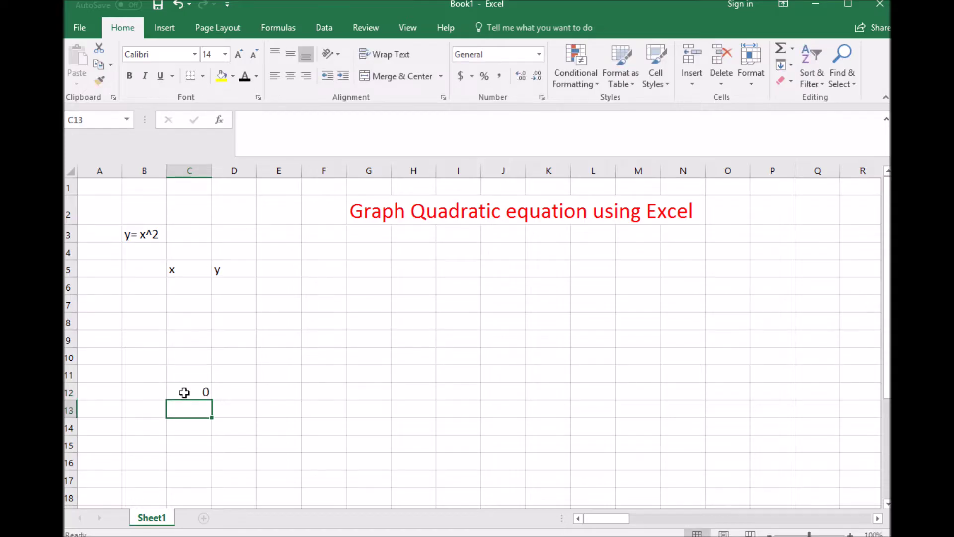
pyautogui.write('1')
pyautogui.press('Return')
pyautogui.write('2')
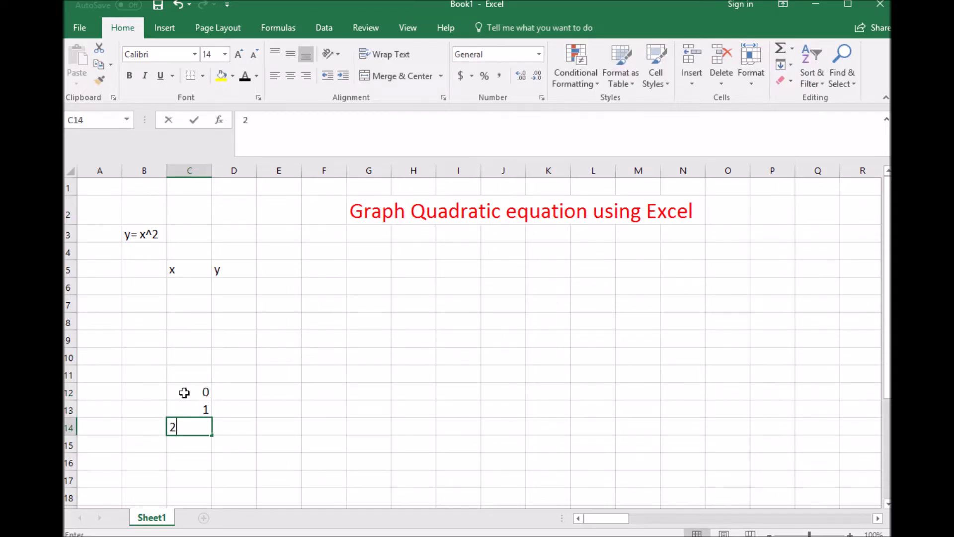
pyautogui.click(240, 396)
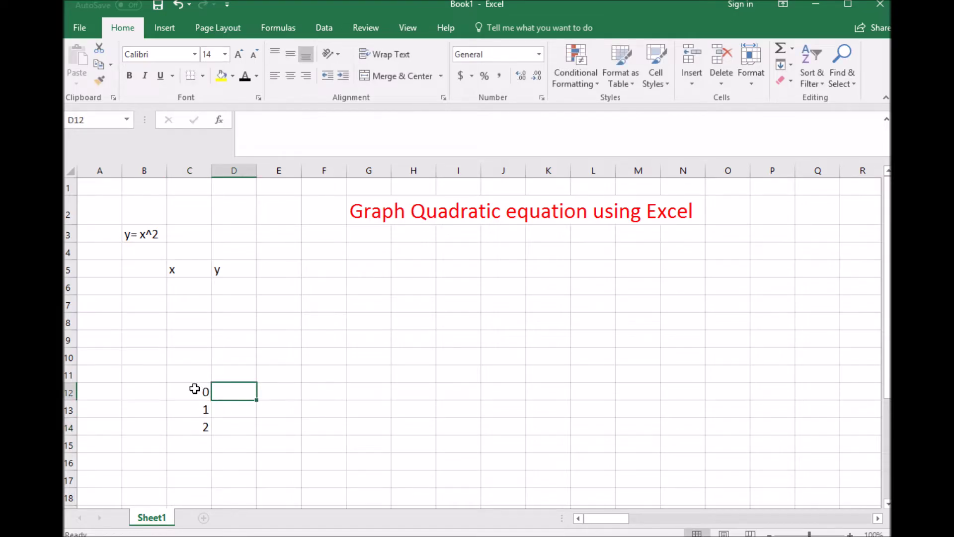
# Step: Extend the x series from C12:C14 down to 6 in C18 and up to -6 in C6
pyautogui.moveTo(194, 389); pyautogui.dragTo(199, 423)
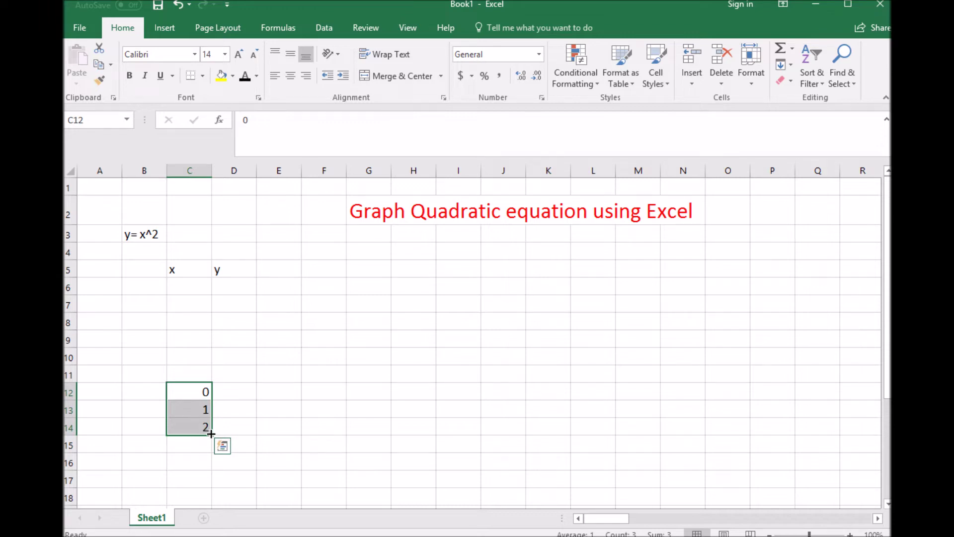
pyautogui.moveTo(212, 434); pyautogui.dragTo(207, 497)
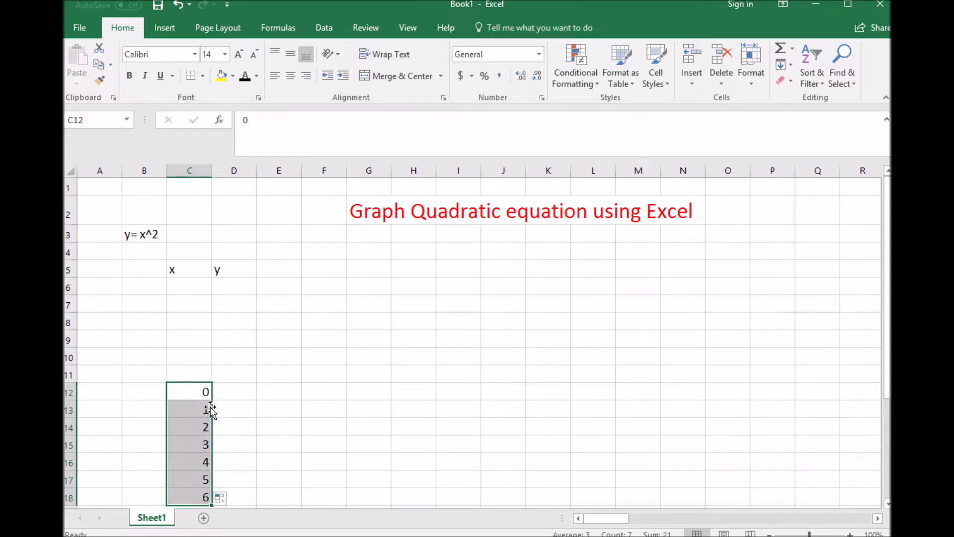
pyautogui.click(197, 426)
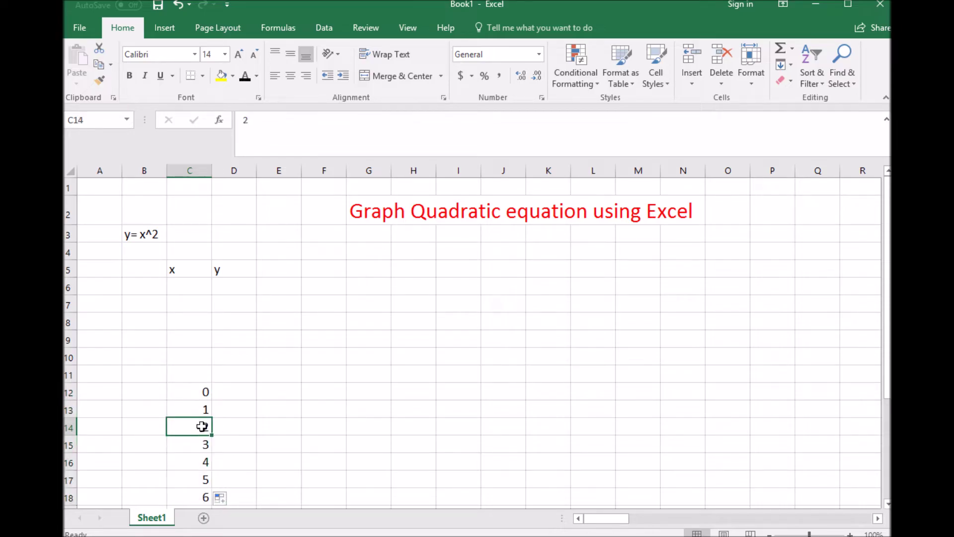
pyautogui.moveTo(202, 426); pyautogui.dragTo(199, 388)
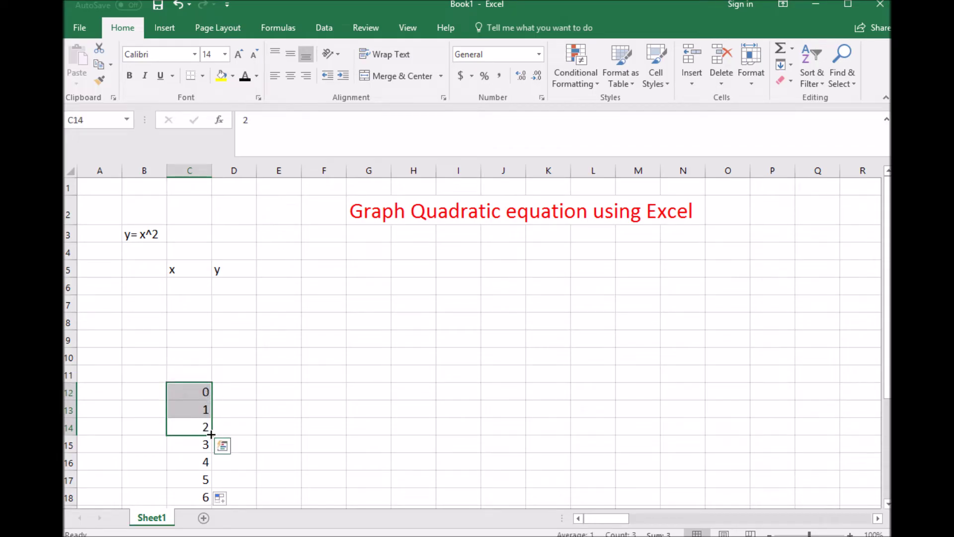
pyautogui.moveTo(211, 435); pyautogui.dragTo(207, 286)
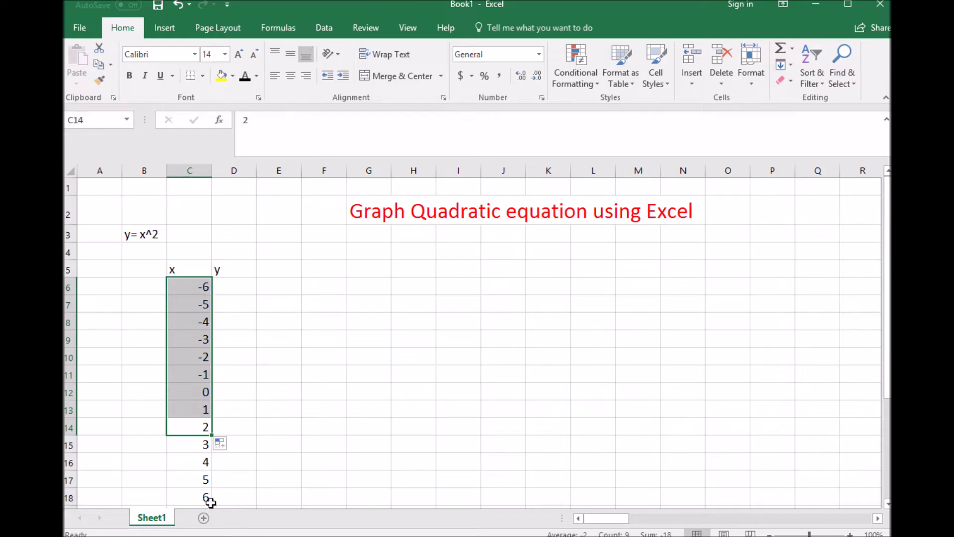
pyautogui.click(385, 237)
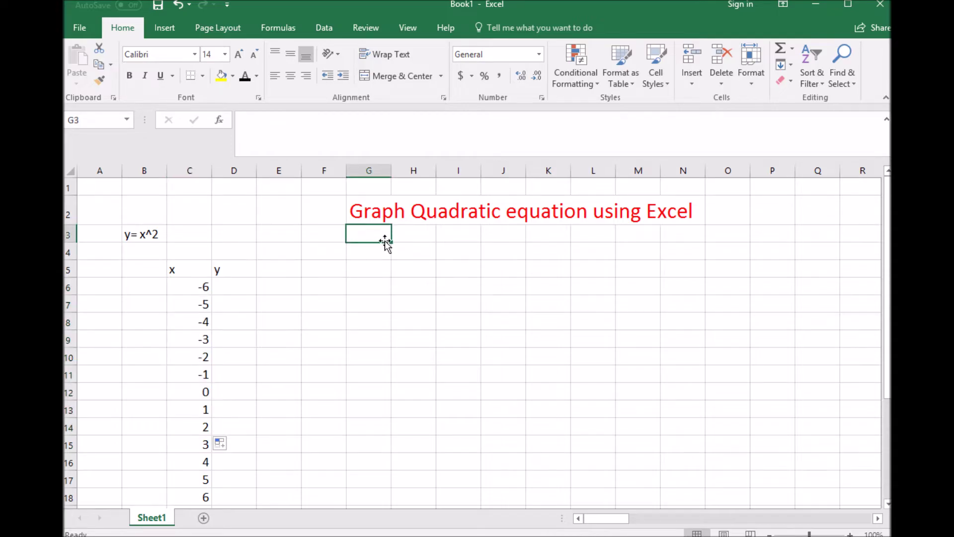
# Step: Enter the formula =(C6)^2 in cell D6 to calculate the first y value
pyautogui.click(235, 287)
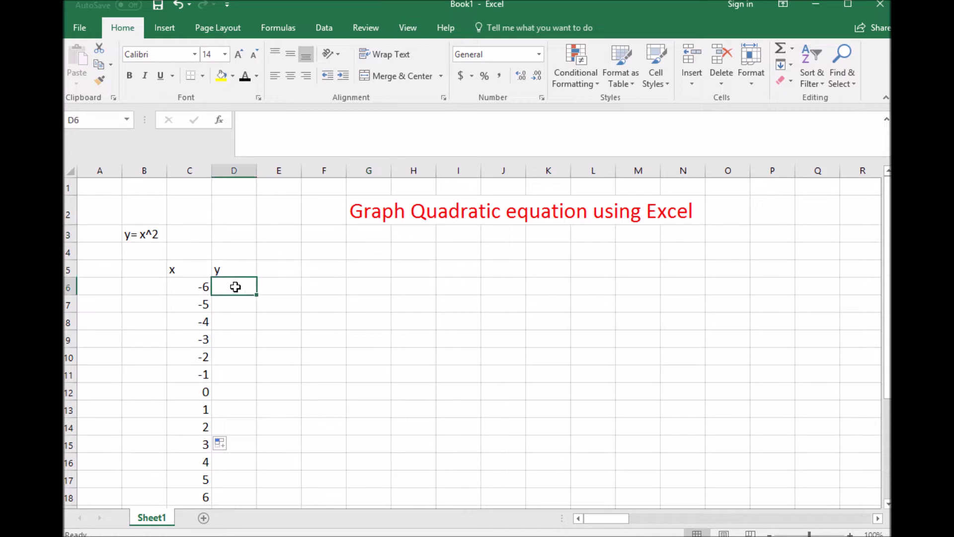
pyautogui.click(243, 119)
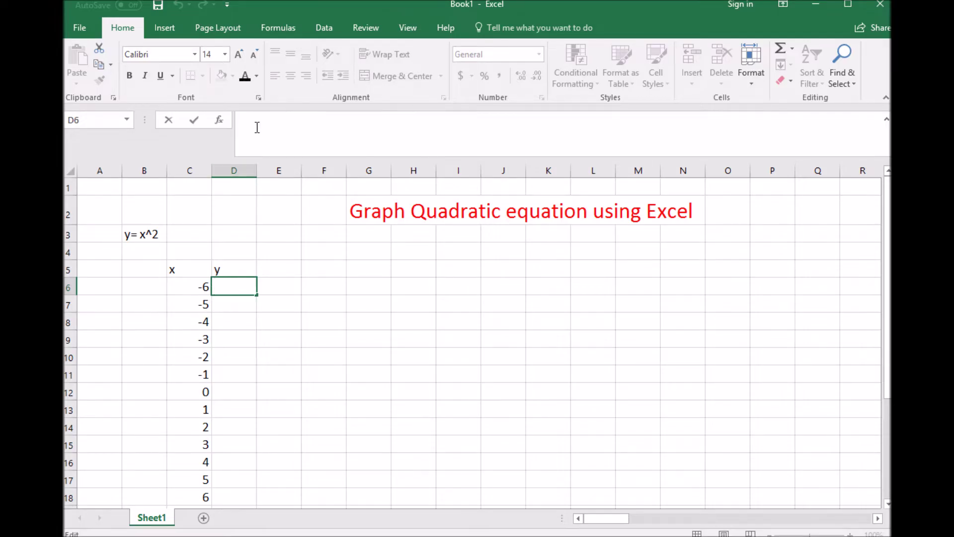
pyautogui.write('=')
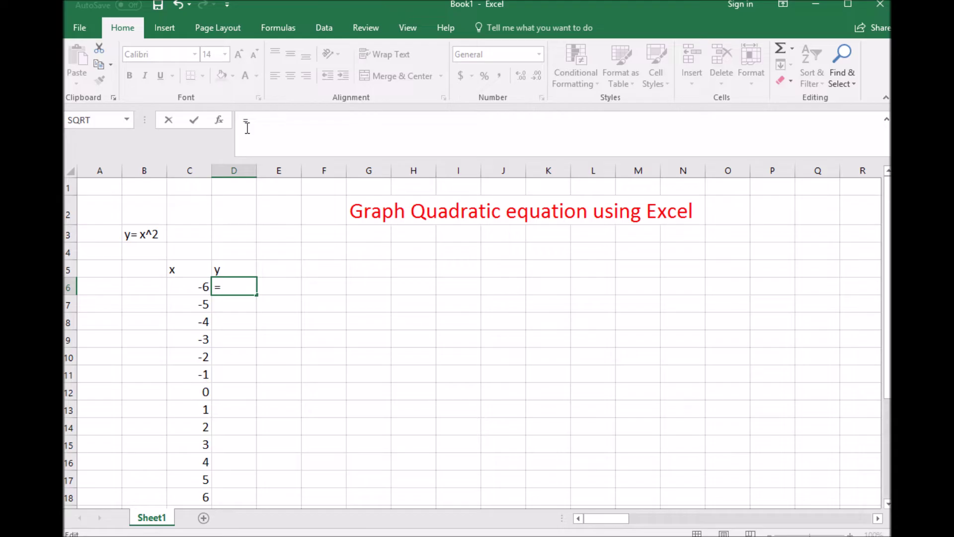
pyautogui.write('(')
pyautogui.click(192, 288)
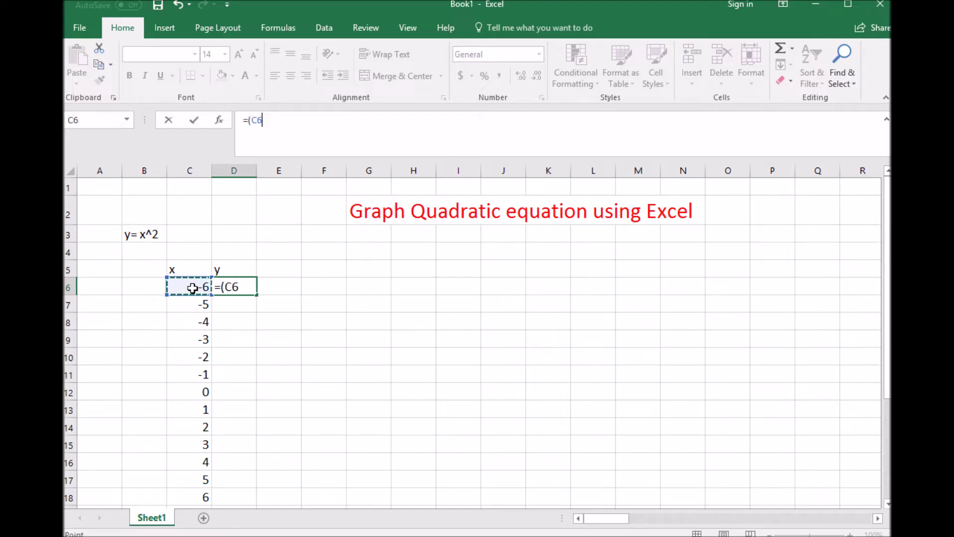
pyautogui.write(')^')
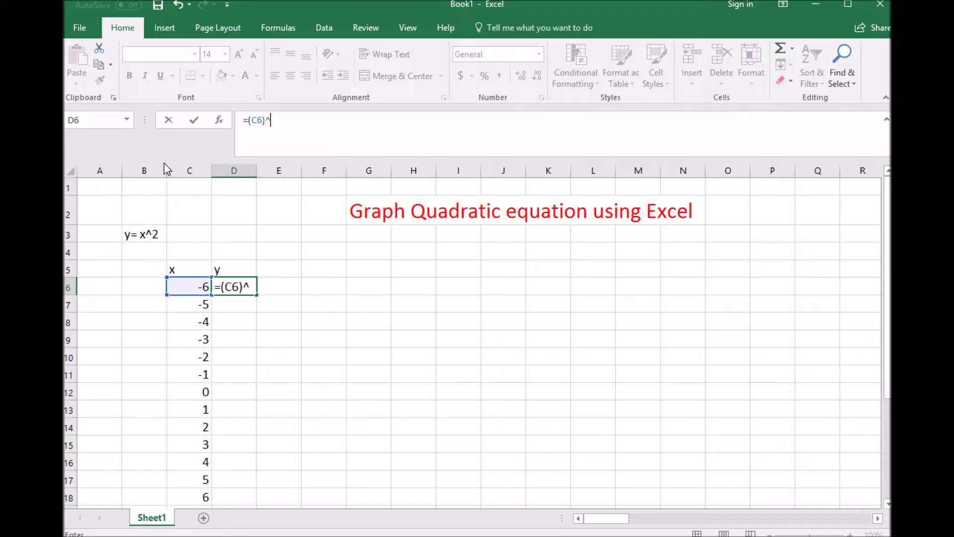
pyautogui.write('2')
pyautogui.press('Return')
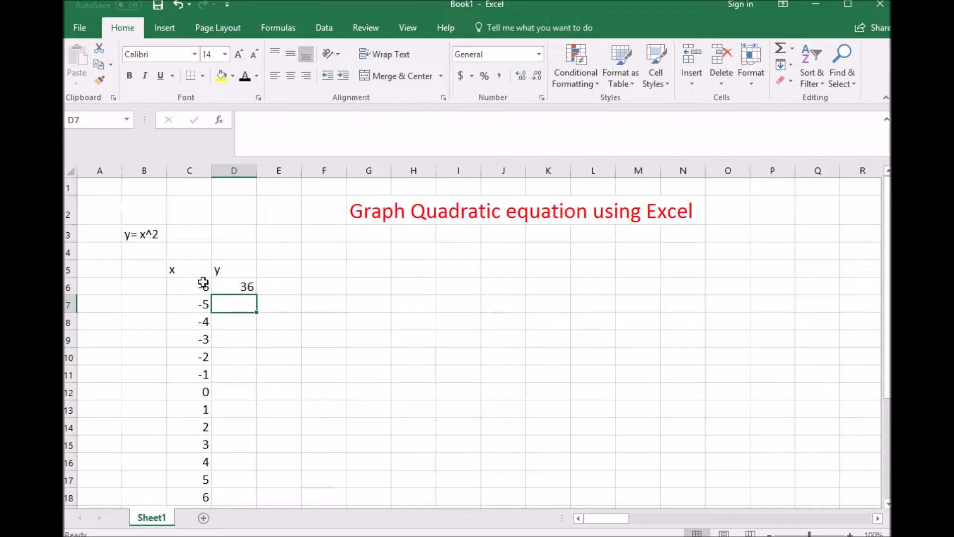
# Step: Fill the formula in D6 down through D18 for all x values
pyautogui.click(235, 287)
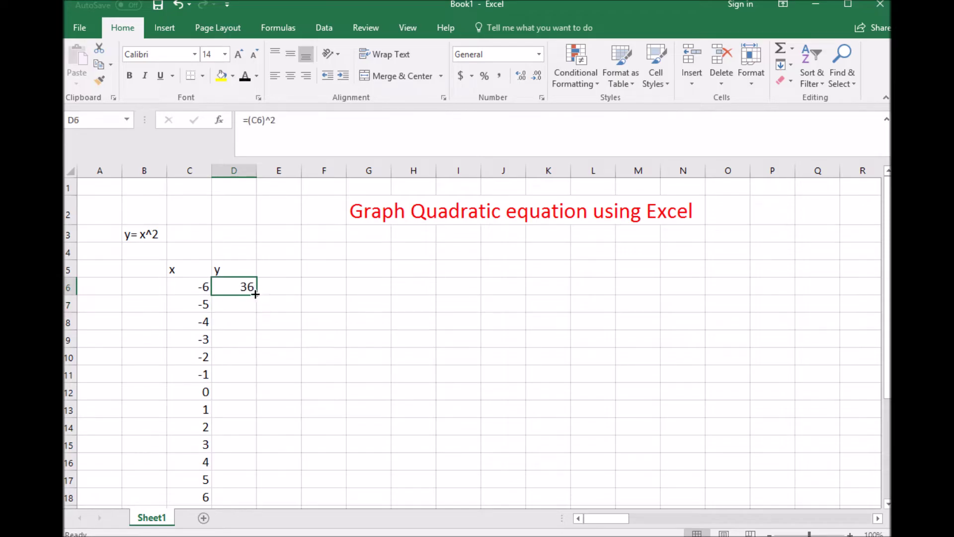
pyautogui.moveTo(256, 293); pyautogui.dragTo(255, 501)
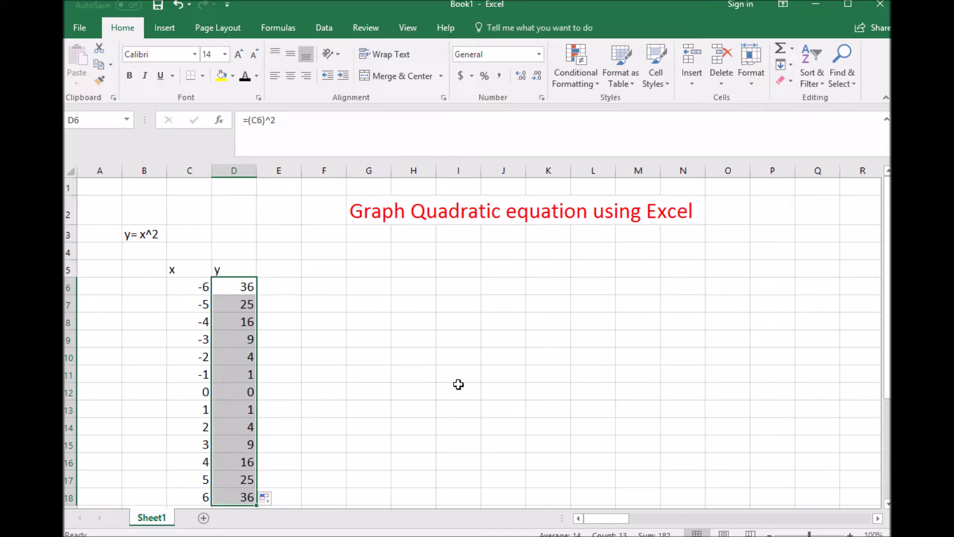
pyautogui.click(401, 249)
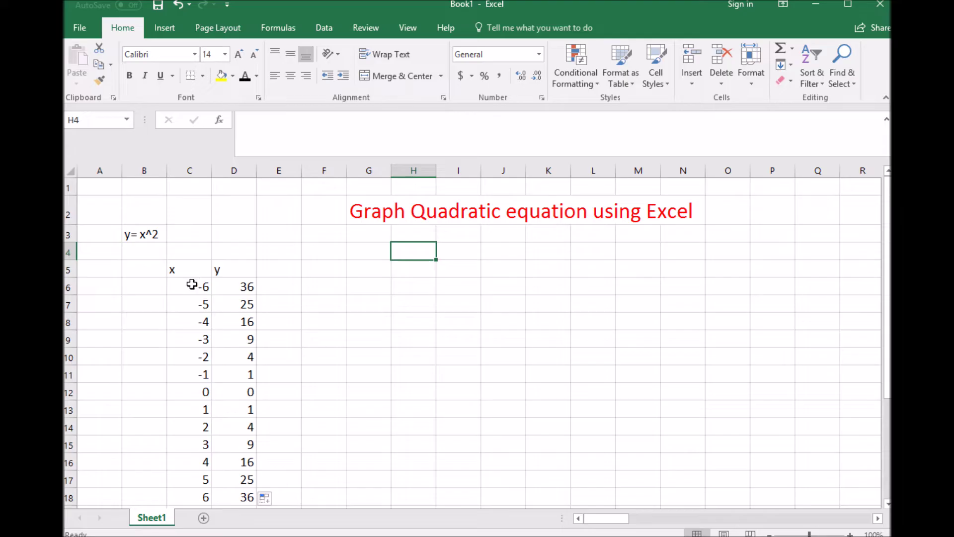
# Step: Insert a scatter chart with smooth lines and no markers from the x and y values in C6:D18
pyautogui.moveTo(191, 284); pyautogui.dragTo(241, 288)
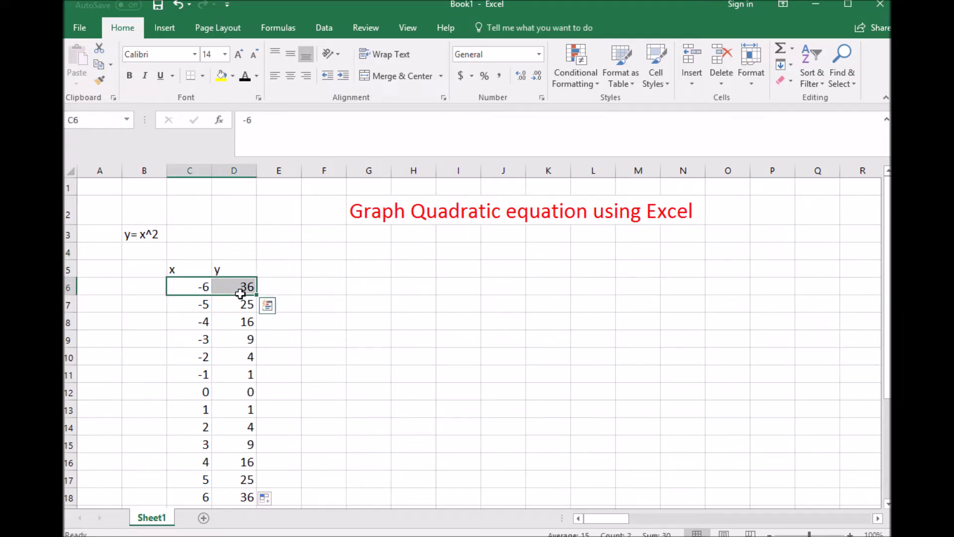
pyautogui.click(240, 185)
pyautogui.click(193, 289)
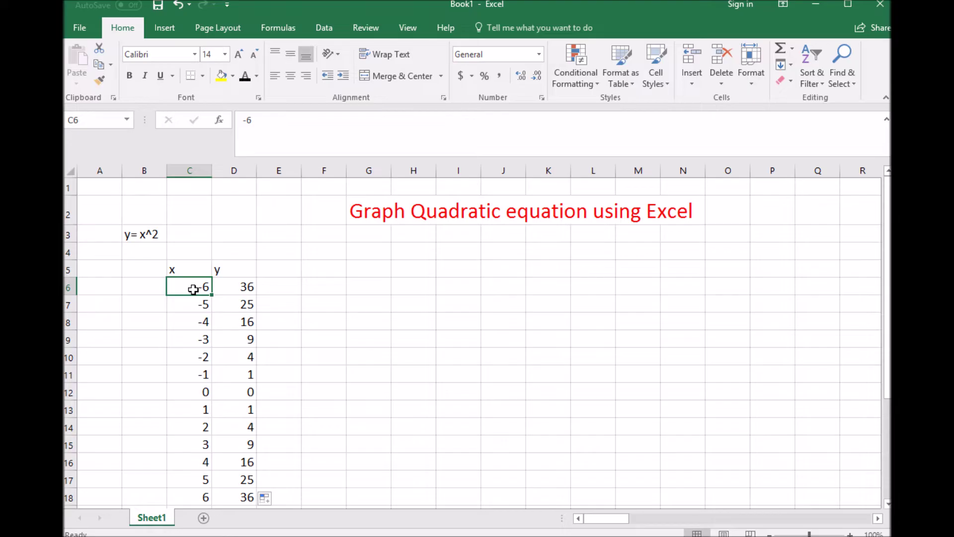
pyautogui.moveTo(193, 290)
pyautogui.mouseDown()
pyautogui.moveTo(223, 308)
pyautogui.moveTo(223, 486)
pyautogui.mouseUp()
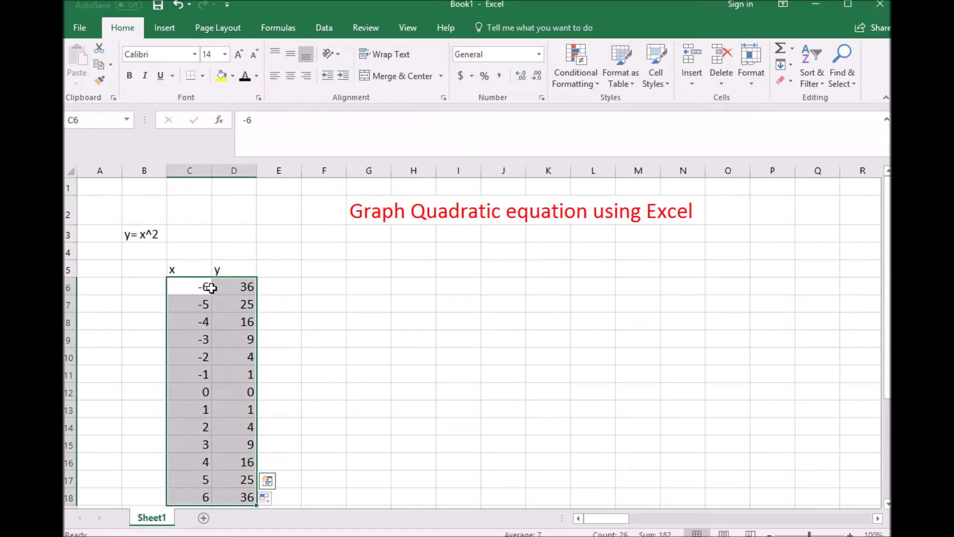
pyautogui.click(163, 30)
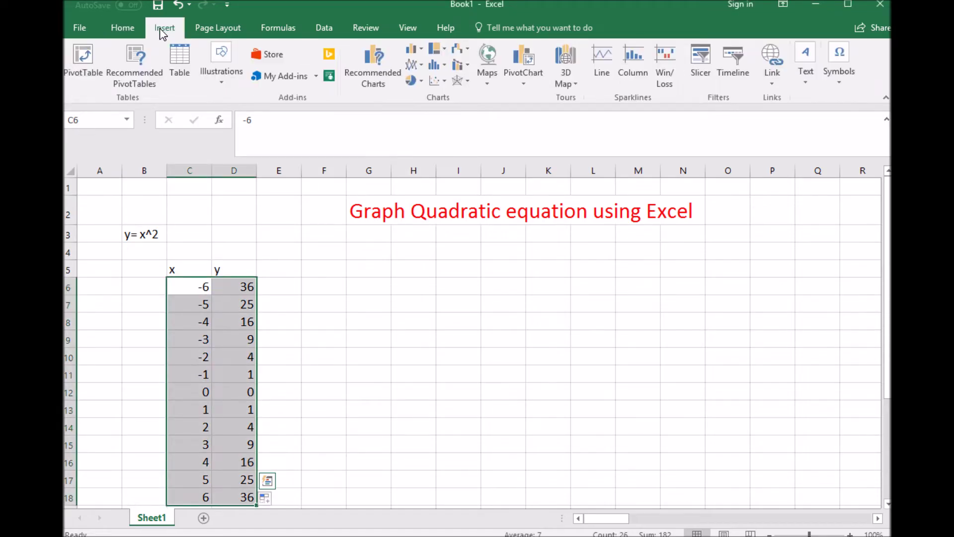
pyautogui.click(440, 82)
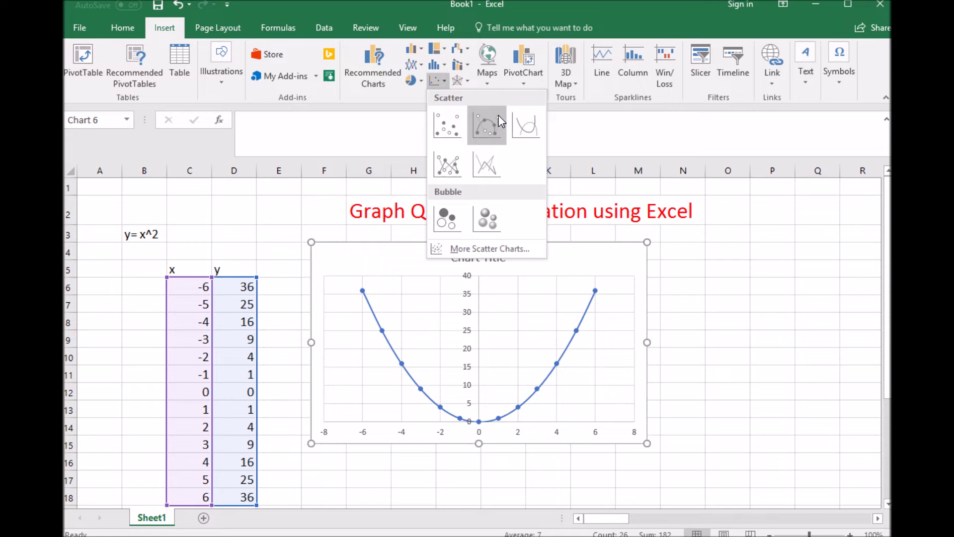
pyautogui.click(523, 124)
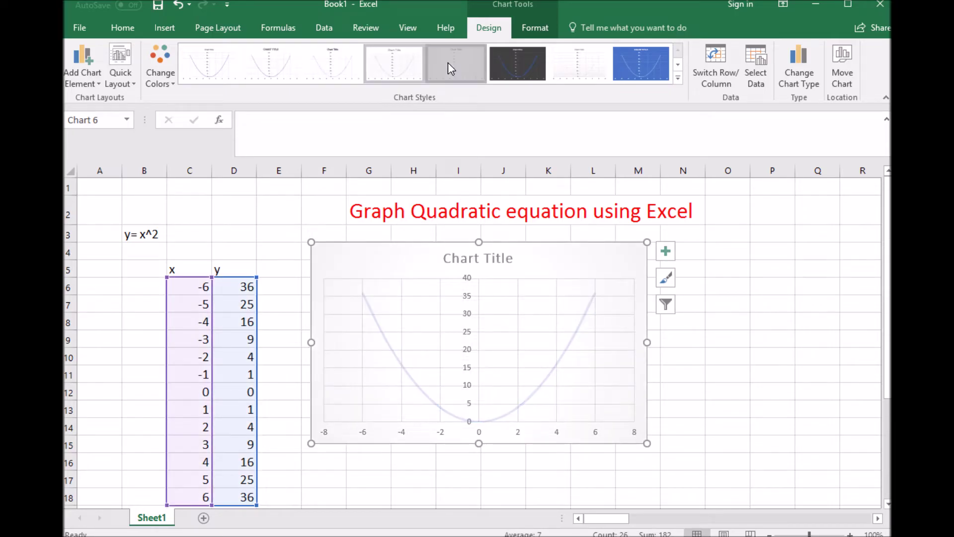
# Step: Apply the last chart style in the gallery, with a white background, bold title and shadowed curve, and deselect the chart
pyautogui.click(503, 67)
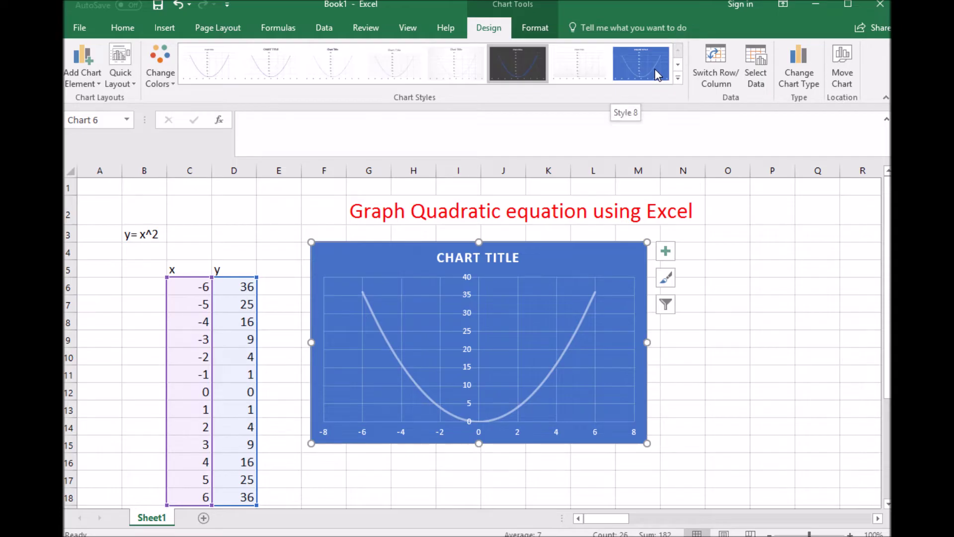
pyautogui.click(678, 65)
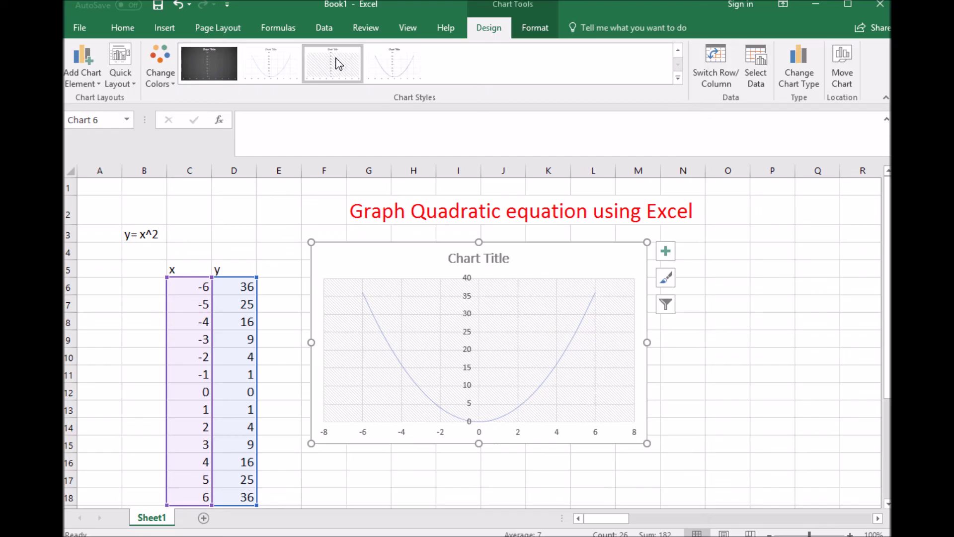
pyautogui.click(380, 67)
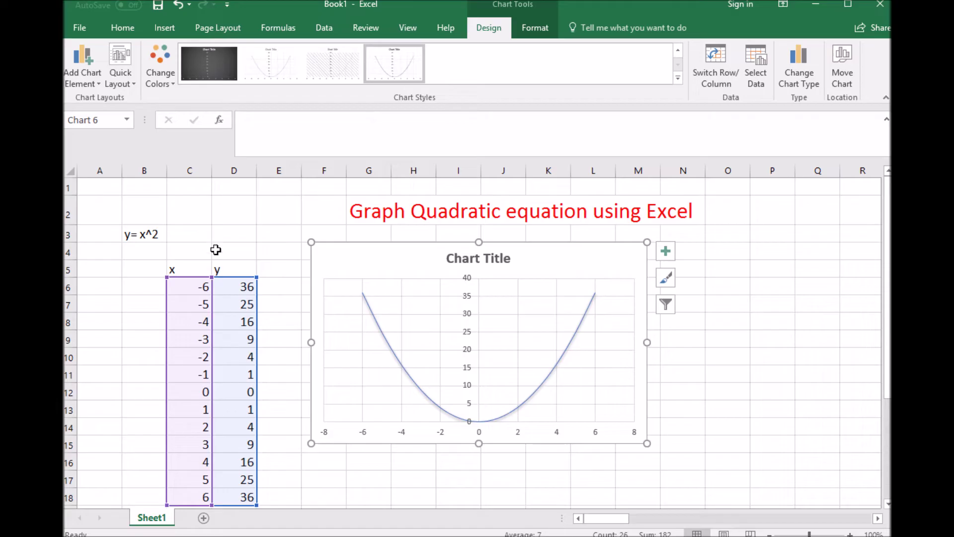
pyautogui.click(219, 228)
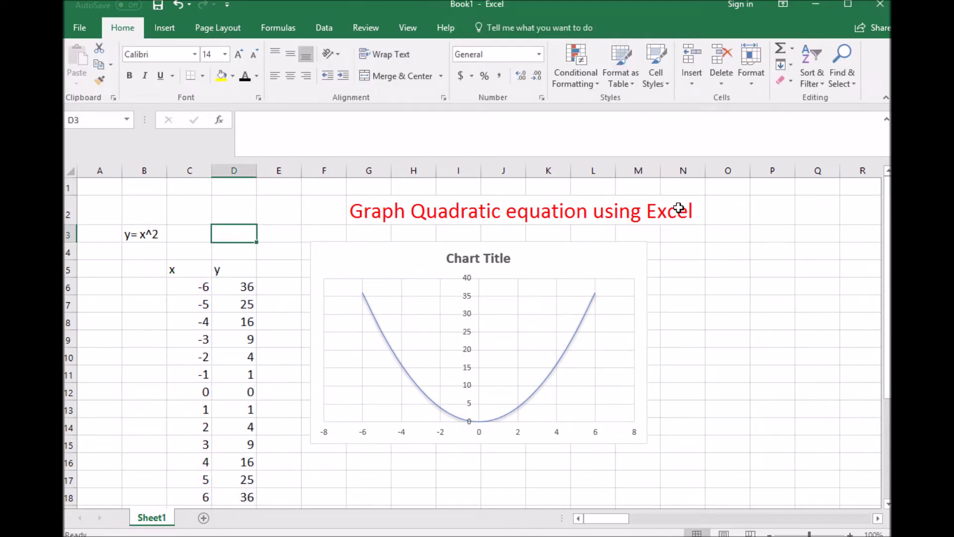
# Step: Apply the orange outlined WordArt style to all text in the chart
pyautogui.click(563, 248)
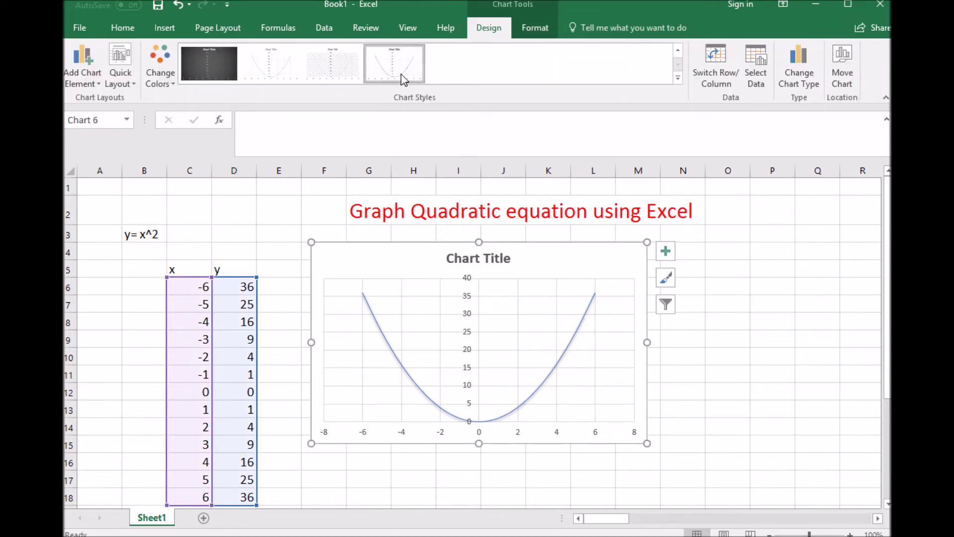
pyautogui.click(544, 28)
pyautogui.click(488, 22)
pyautogui.click(529, 24)
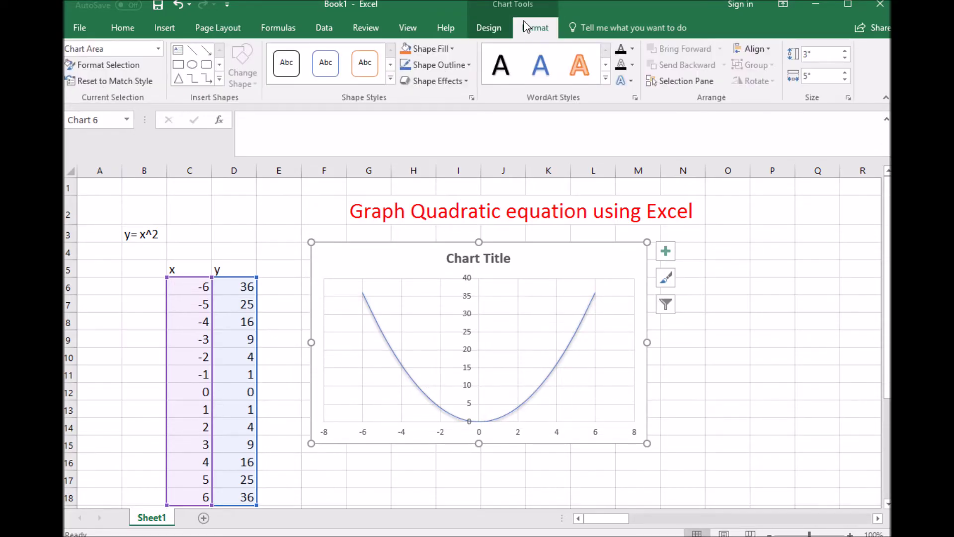
pyautogui.click(572, 66)
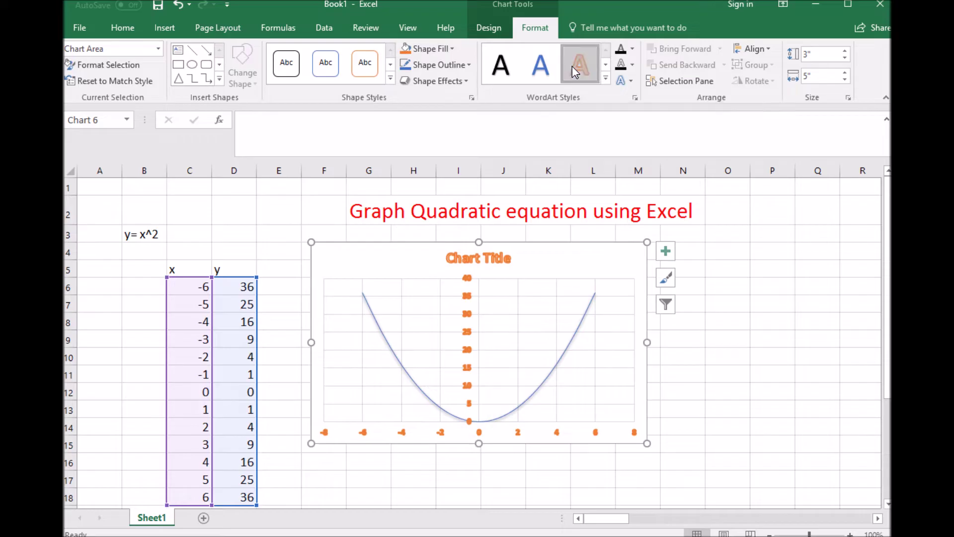
pyautogui.click(606, 69)
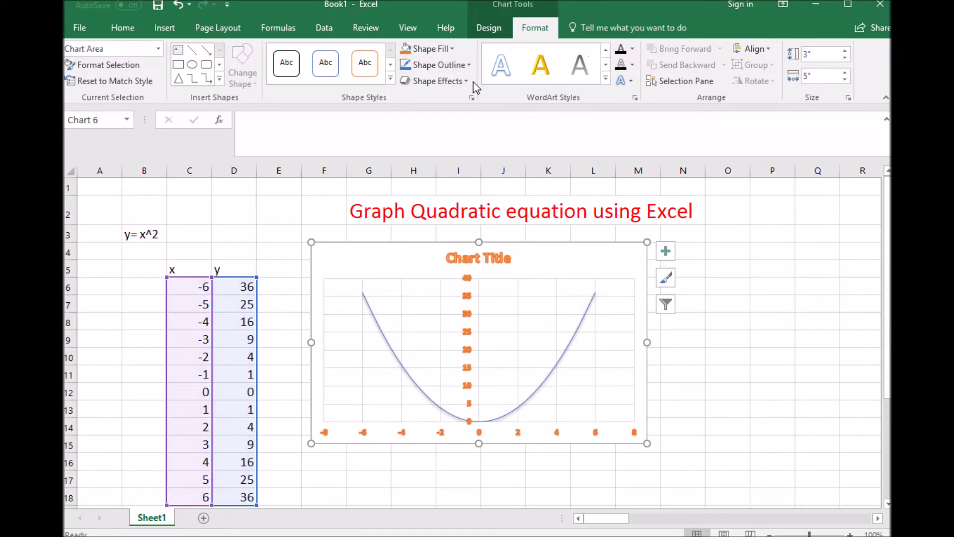
# Step: Try the dark chart style, then apply the second style in the gallery, with a white background and light title, and deselect the chart
pyautogui.click(489, 29)
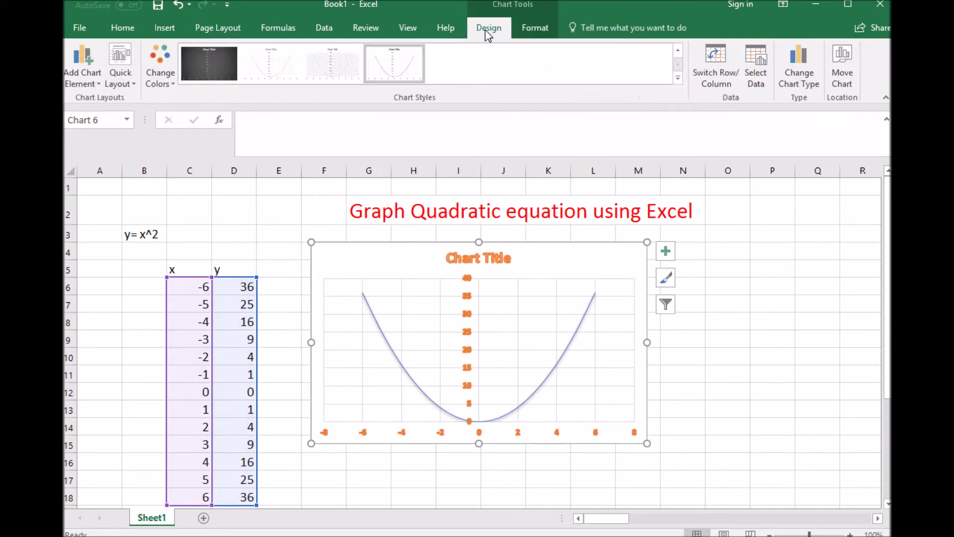
pyautogui.click(267, 68)
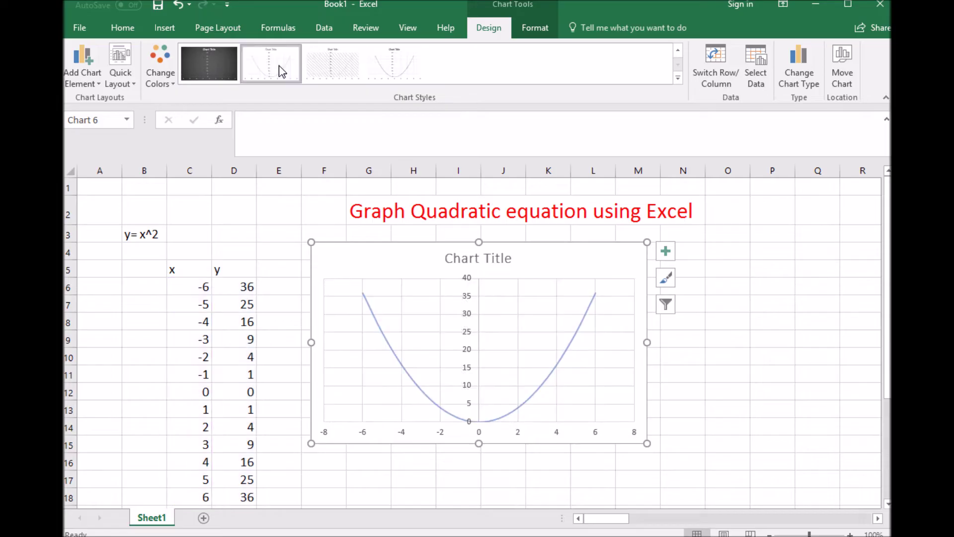
pyautogui.click(232, 64)
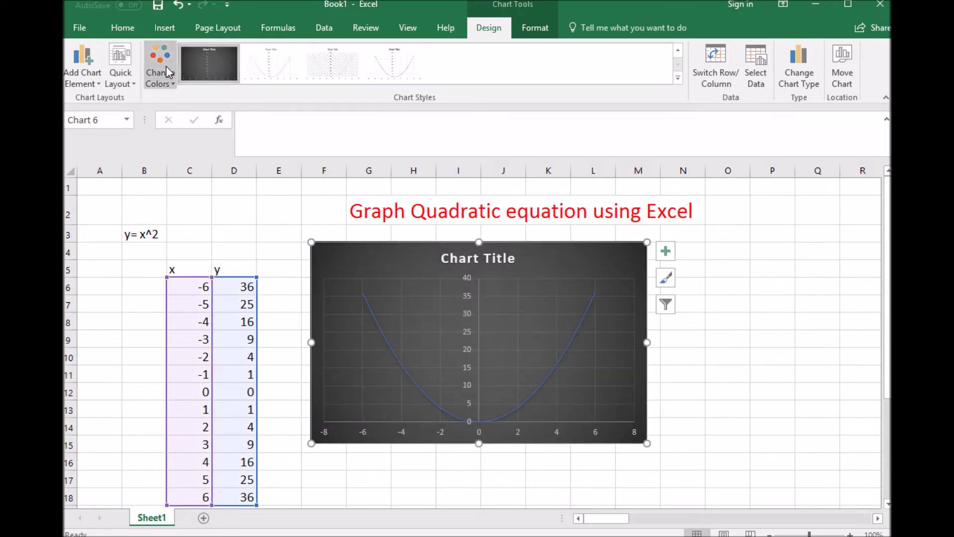
pyautogui.click(286, 64)
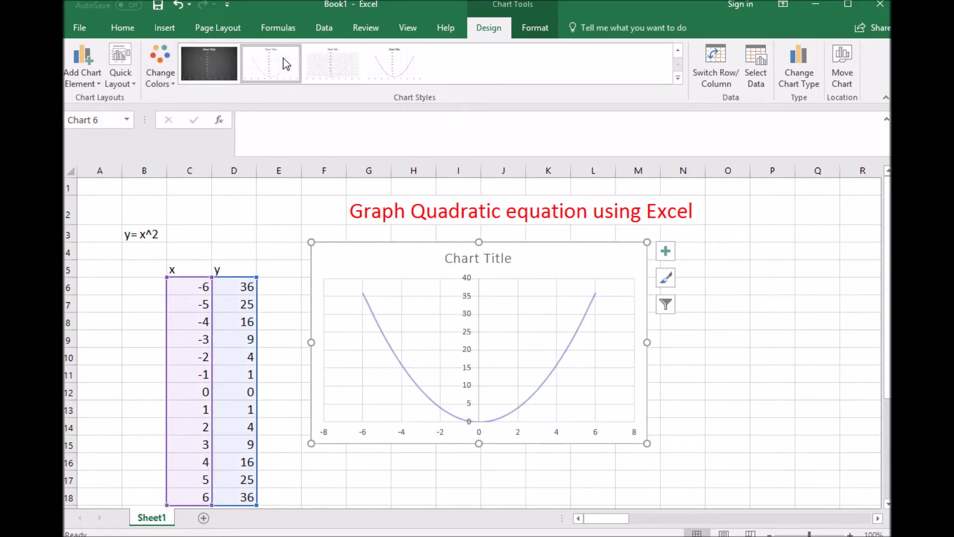
pyautogui.click(239, 215)
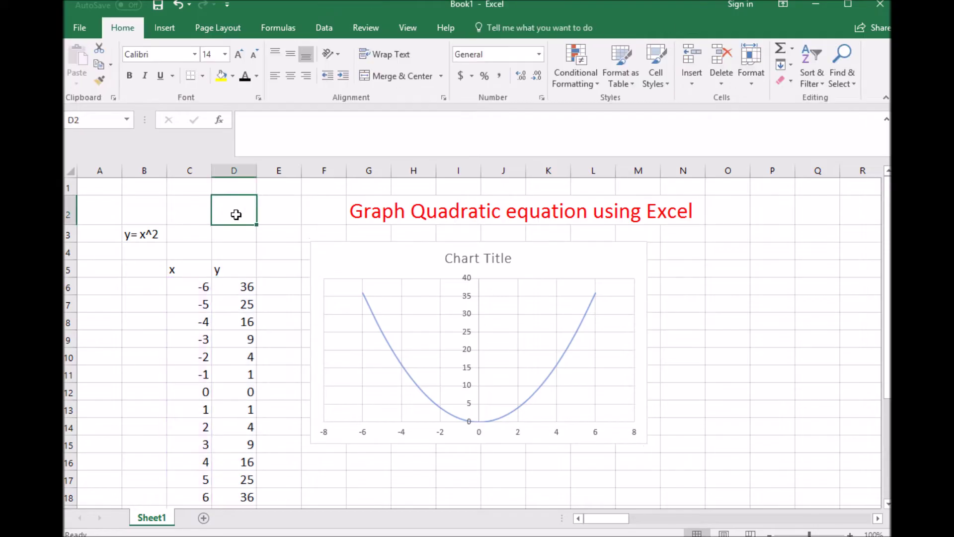
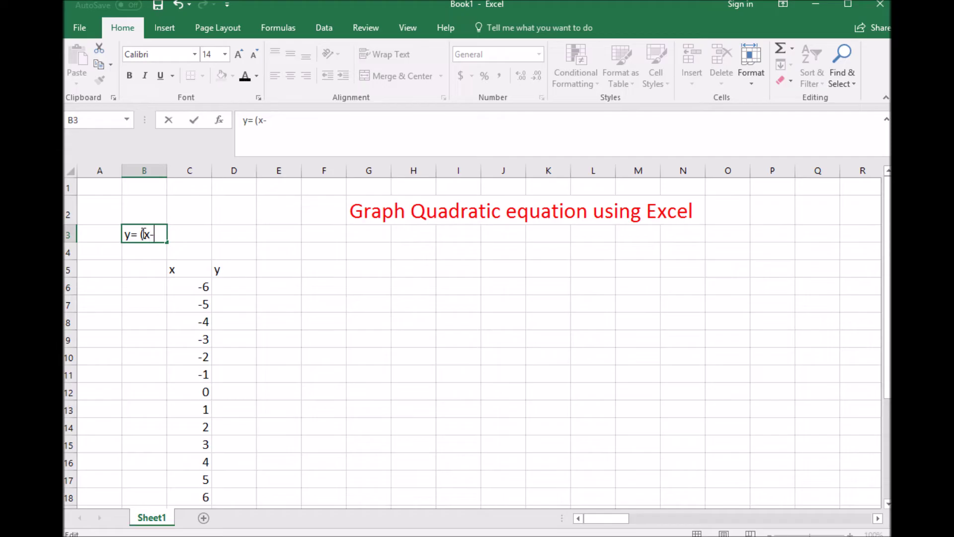
# Step: Enter the new equation y= (x-3)^2 +5 as text in cell B3
pyautogui.write('3)^2 +5')
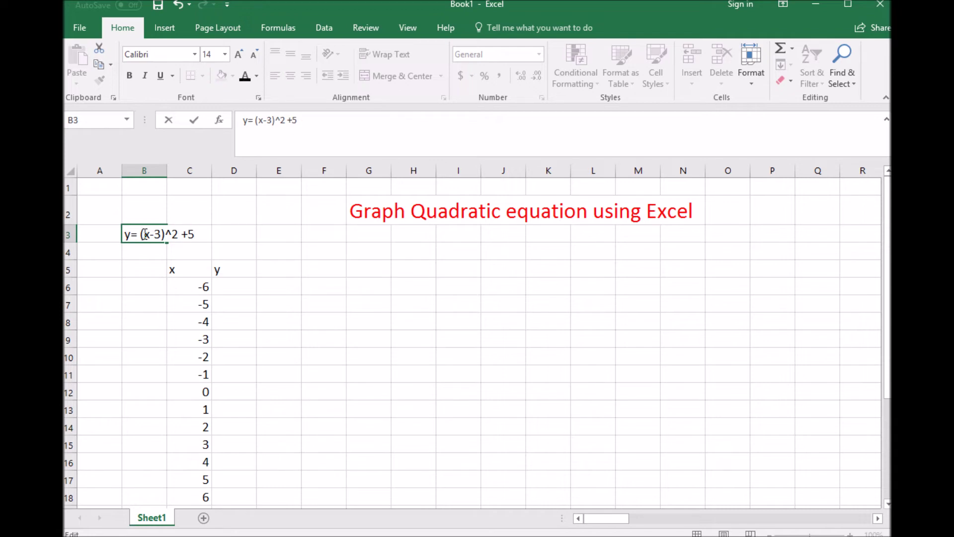
pyautogui.click(282, 213)
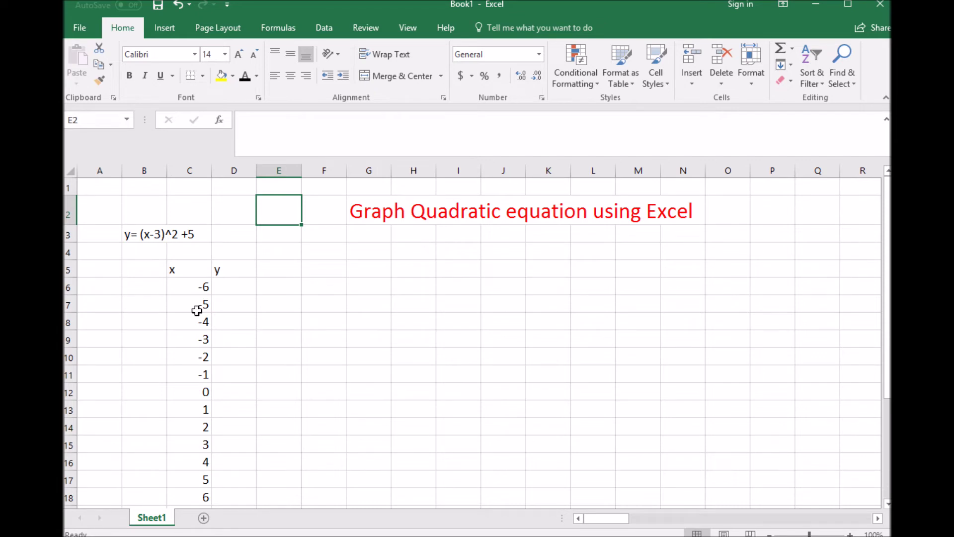
# Step: Enter the formula =(C6-3)^2+5 in cell D6 to calculate the first y value
pyautogui.click(235, 286)
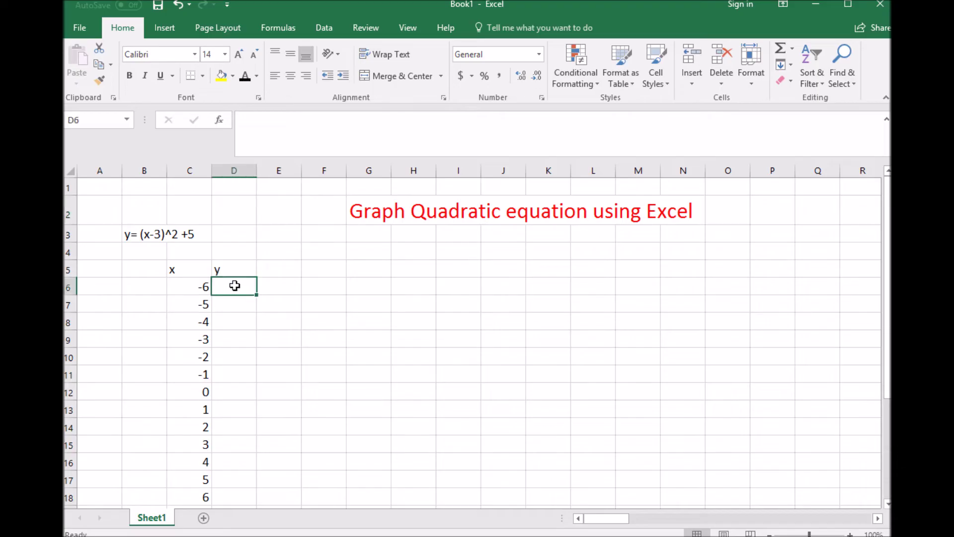
pyautogui.click(246, 119)
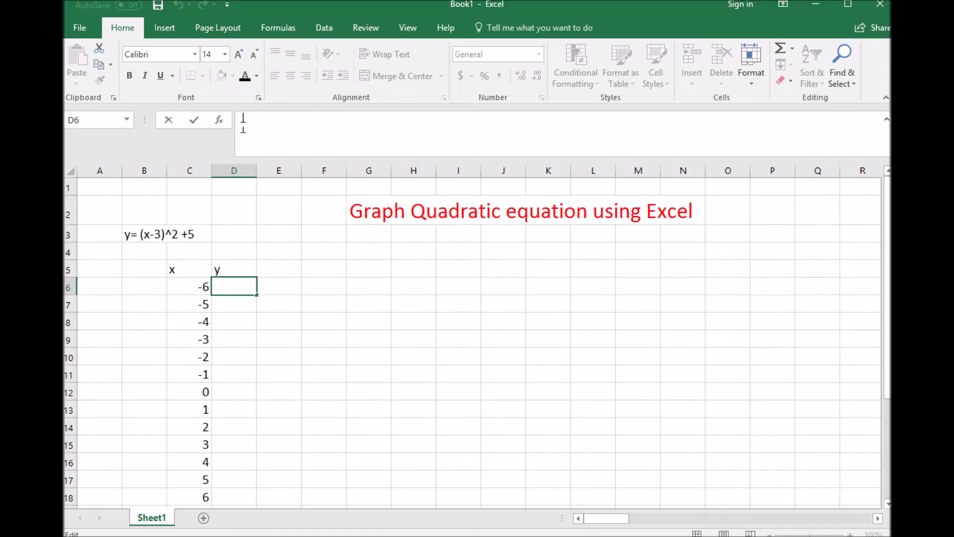
pyautogui.write('=')
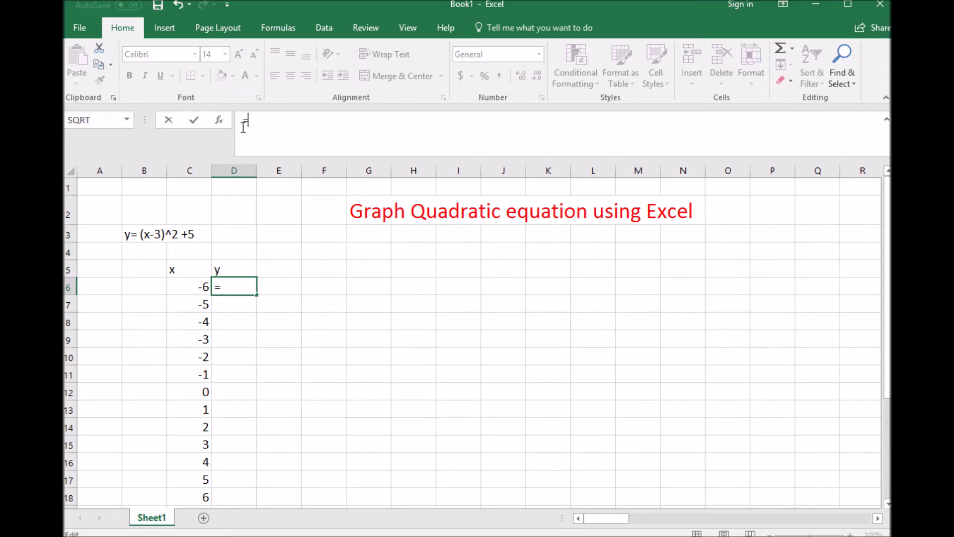
pyautogui.write('(')
pyautogui.click(197, 287)
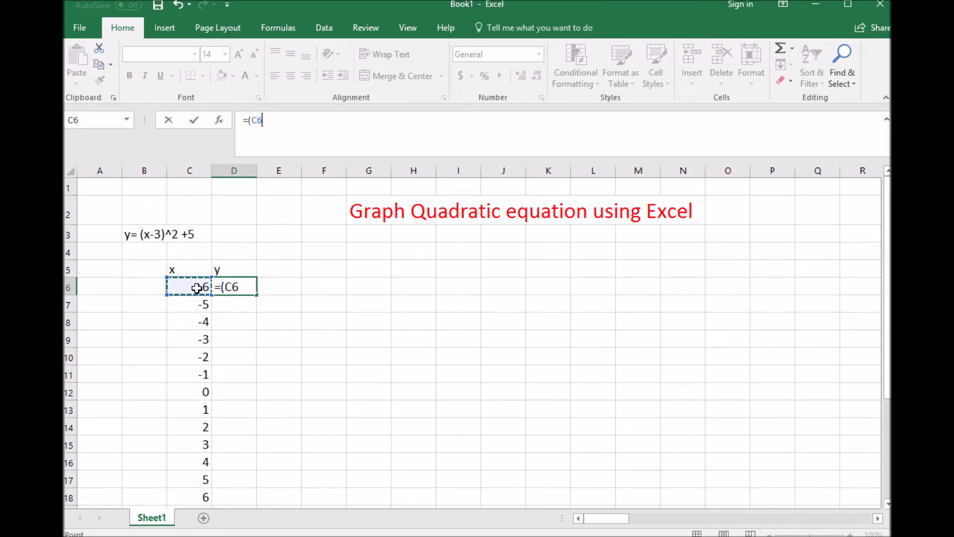
pyautogui.write('-3)^')
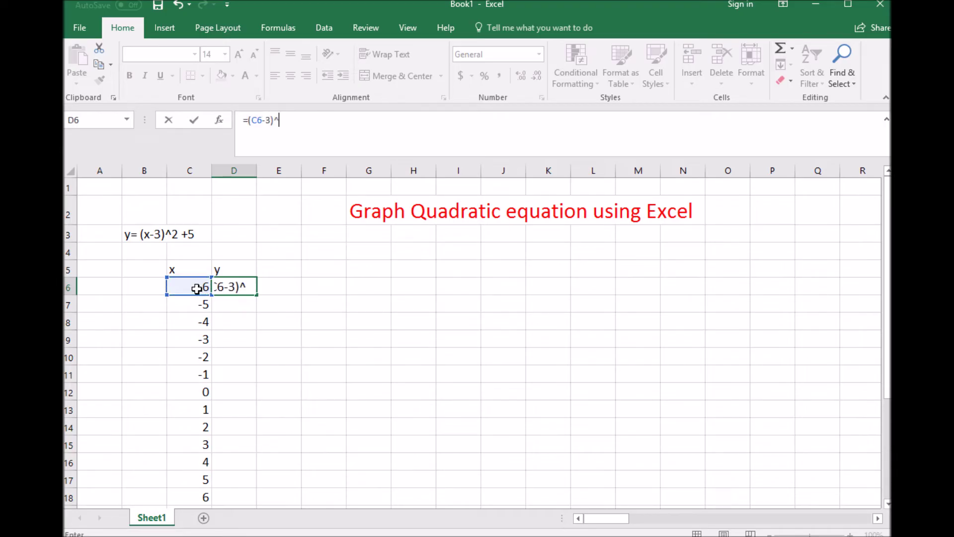
pyautogui.write('2+5')
pyautogui.press('Return')
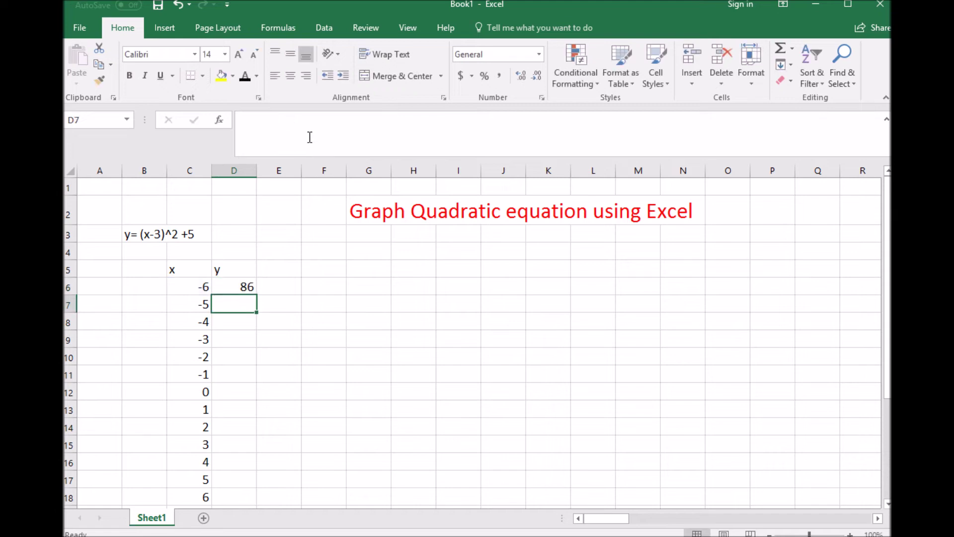
# Step: Fill the shifted quadratic formula from D6 down through D18 and deselect the range
pyautogui.click(242, 287)
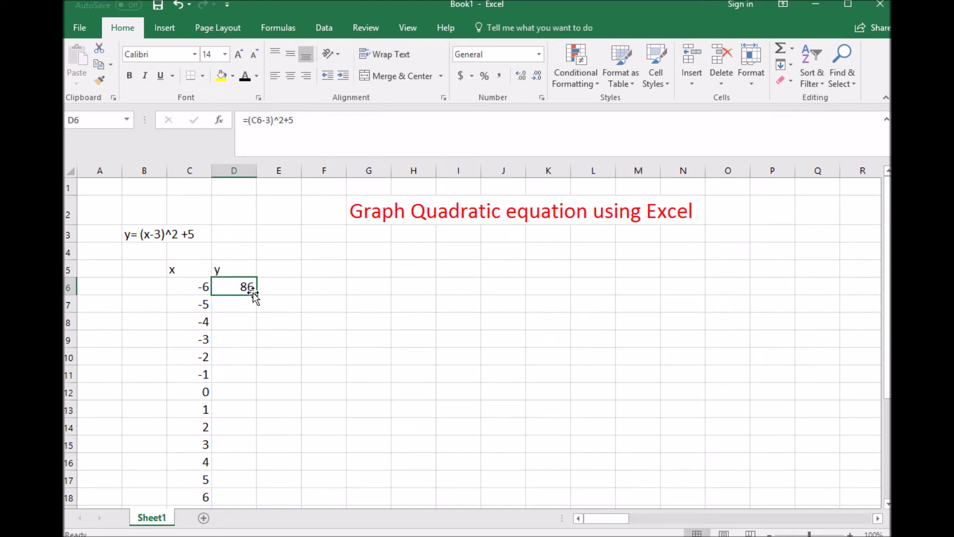
pyautogui.moveTo(254, 289)
pyautogui.mouseDown()
pyautogui.moveTo(253, 388)
pyautogui.moveTo(249, 285)
pyautogui.mouseUp()
pyautogui.moveTo(254, 292); pyautogui.dragTo(252, 497)
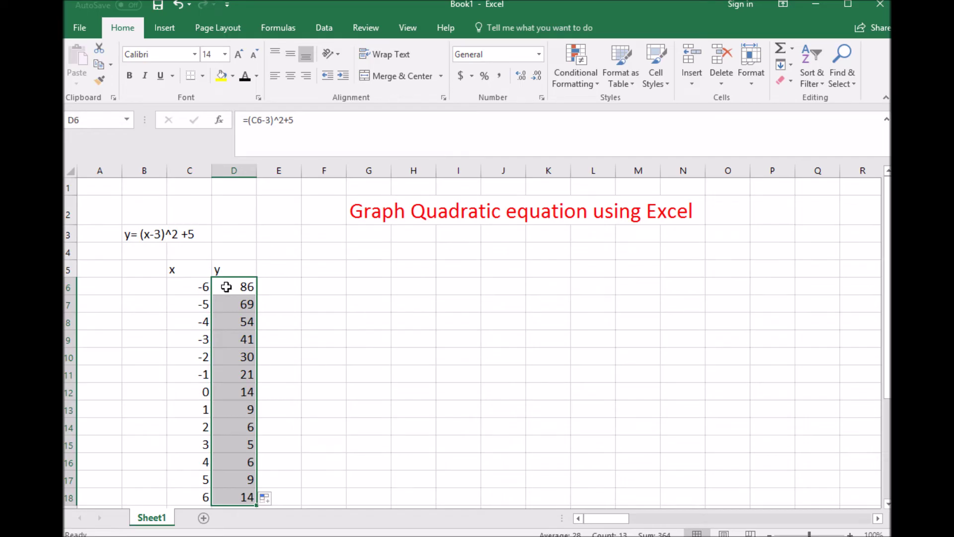
pyautogui.click(286, 233)
# Step: Insert a scatter chart with smooth lines and markers from the x and y values in C6:D18
pyautogui.moveTo(199, 286); pyautogui.dragTo(249, 495)
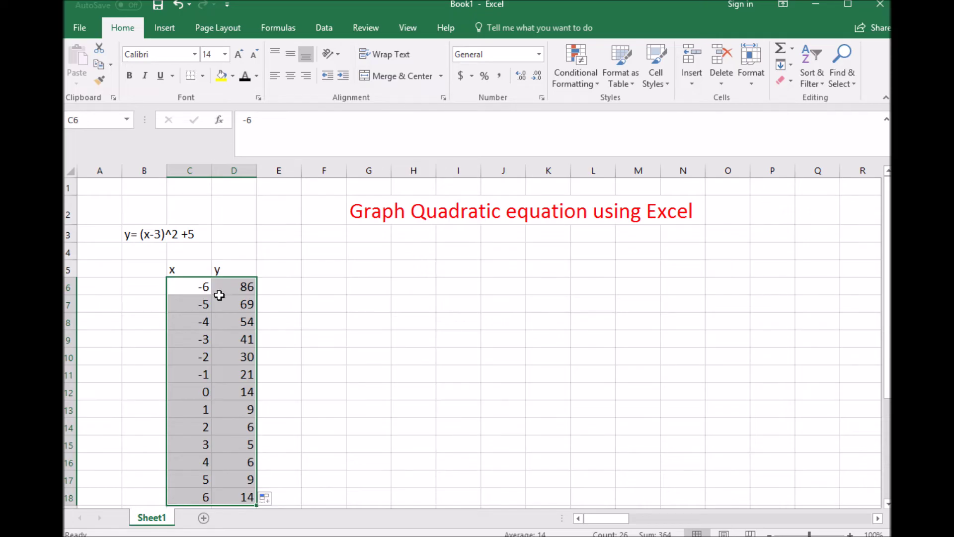
pyautogui.click(165, 26)
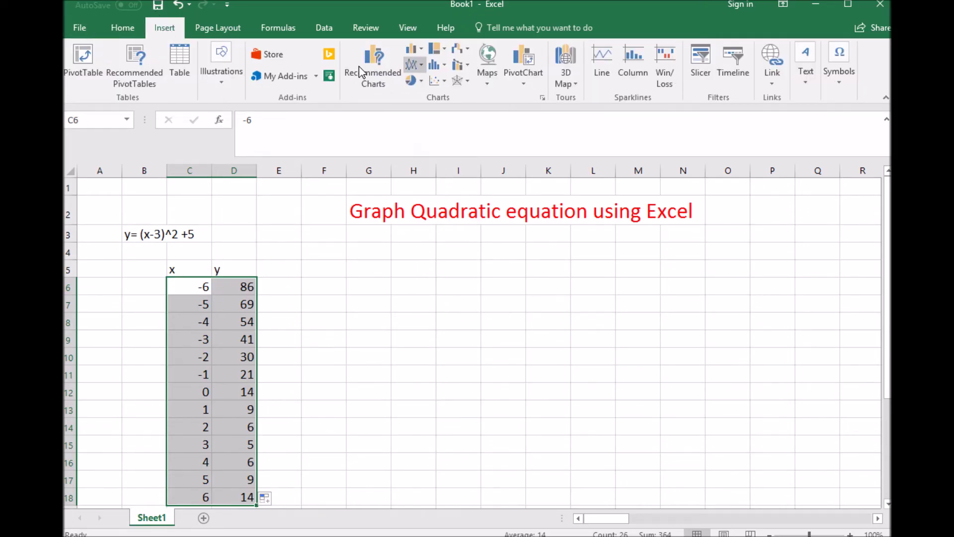
pyautogui.click(440, 82)
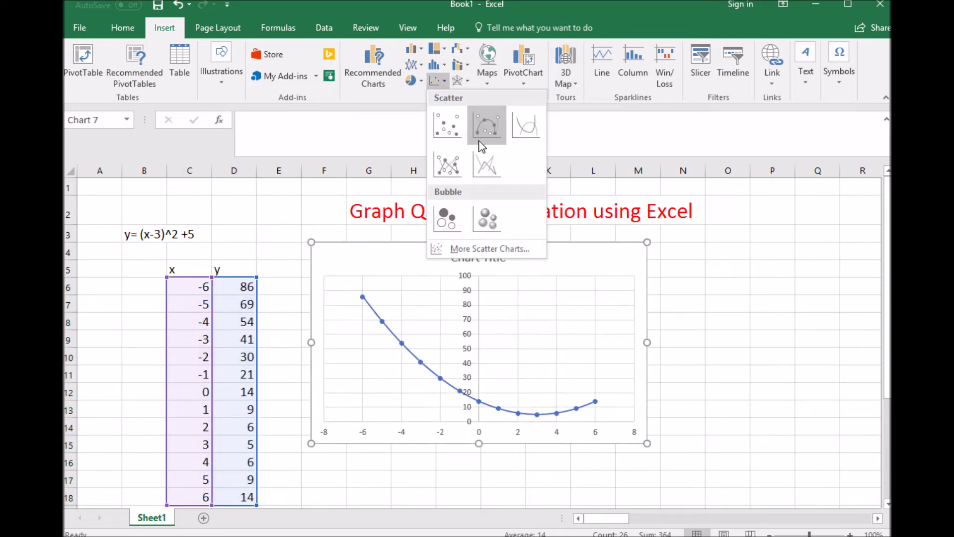
pyautogui.click(488, 127)
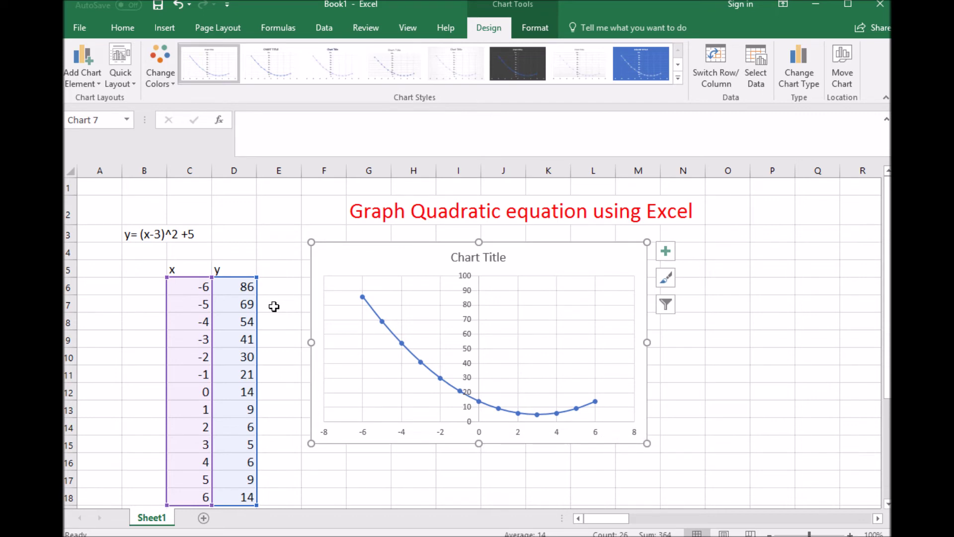
# Step: Extend the x series and the y formulas from rows 17 and 18 down through row 21, up to x = 9
pyautogui.moveTo(887, 221); pyautogui.dragTo(889, 308)
pyautogui.click(205, 363)
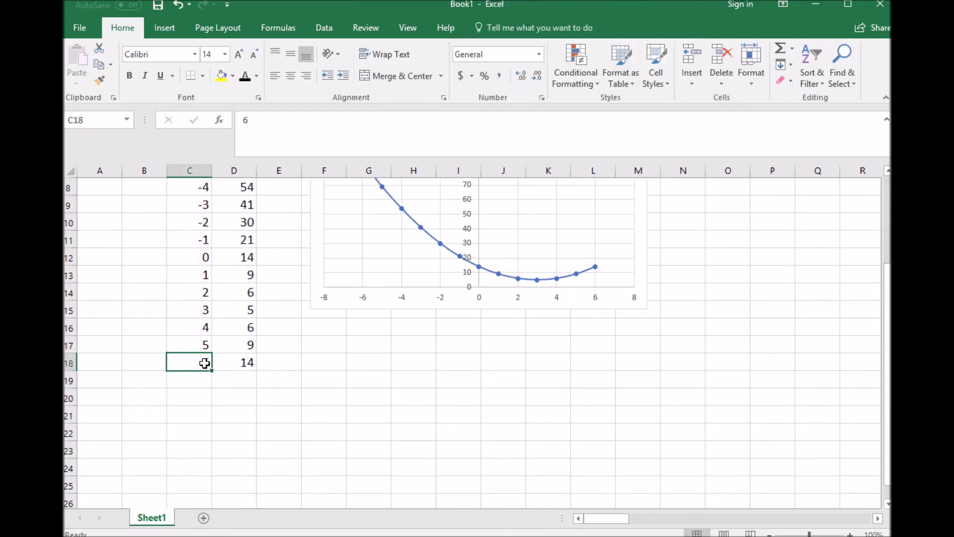
pyautogui.moveTo(197, 346); pyautogui.dragTo(260, 420)
pyautogui.click(646, 361)
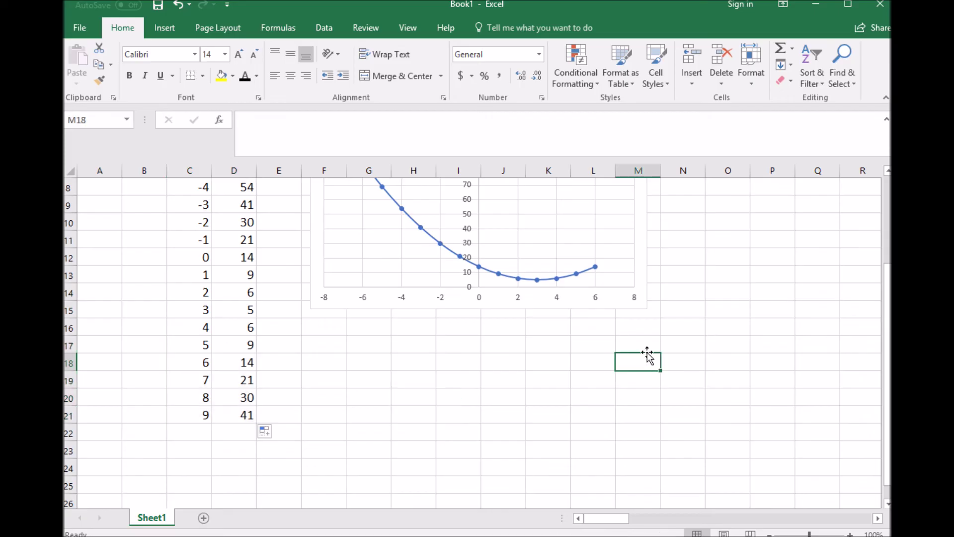
# Step: Delete the plotted curve and the emptied chart from the sheet
pyautogui.click(534, 276)
pyautogui.press('Delete')
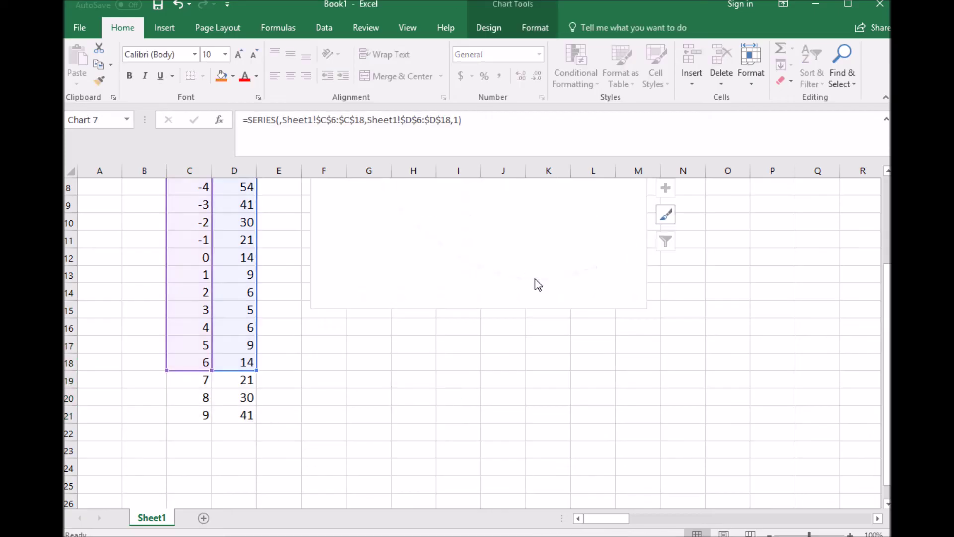
pyautogui.moveTo(884, 336); pyautogui.dragTo(882, 277)
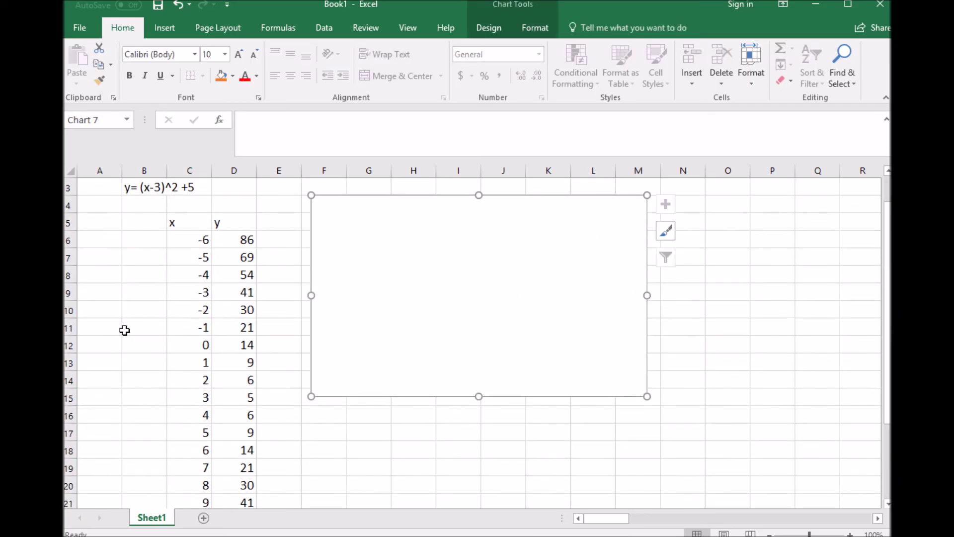
pyautogui.click(188, 240)
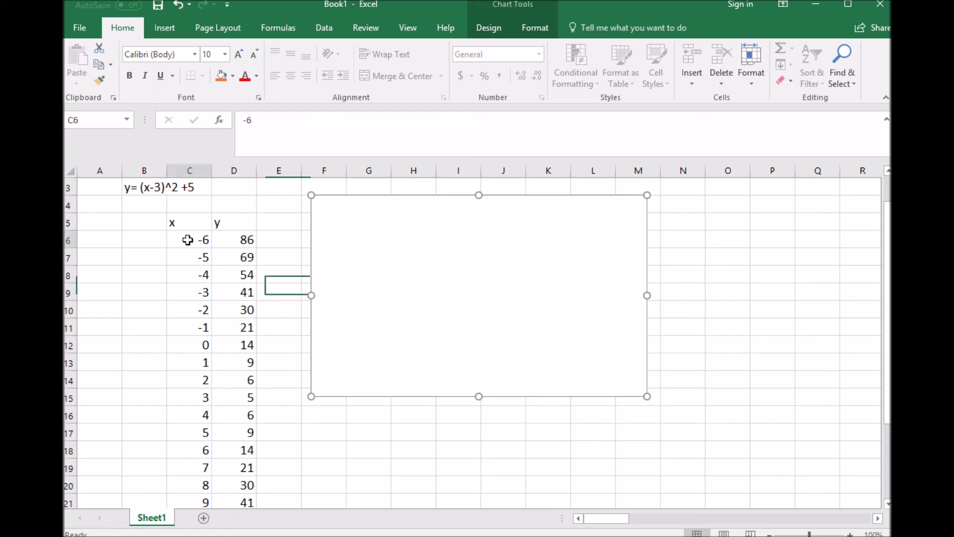
pyautogui.click(437, 197)
pyautogui.press('Delete')
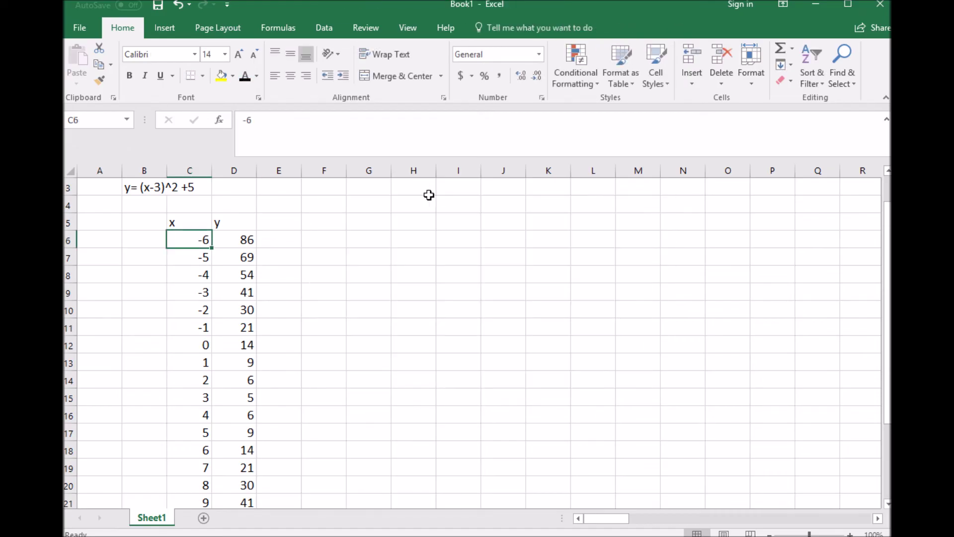
# Step: Insert a scatter chart with smooth lines and markers from the extended x and y values in C6:D21
pyautogui.click(189, 240)
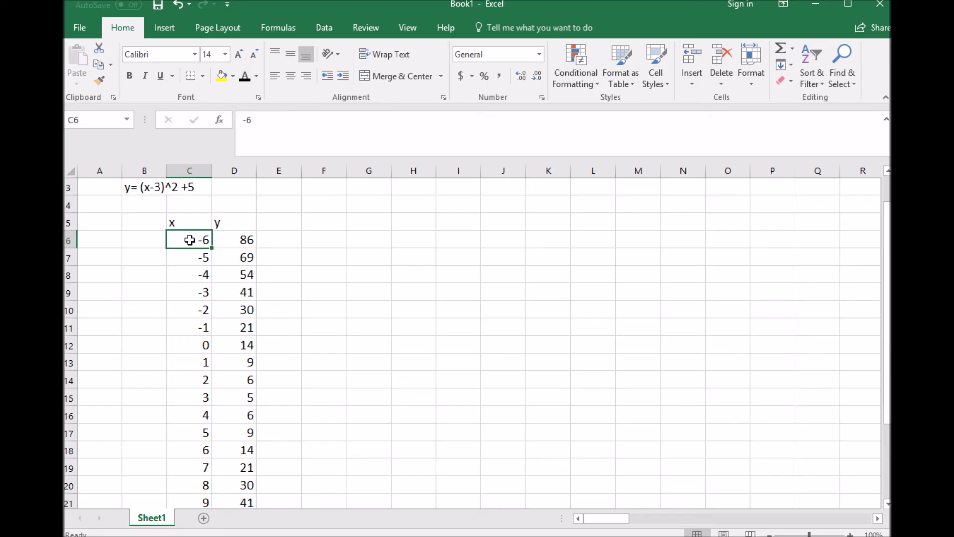
pyautogui.moveTo(201, 239); pyautogui.dragTo(246, 500)
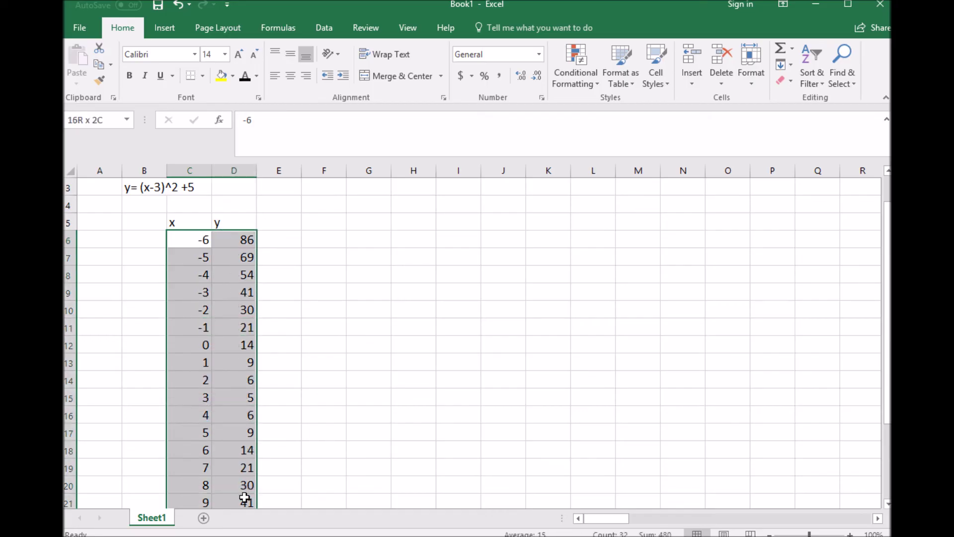
pyautogui.click(160, 26)
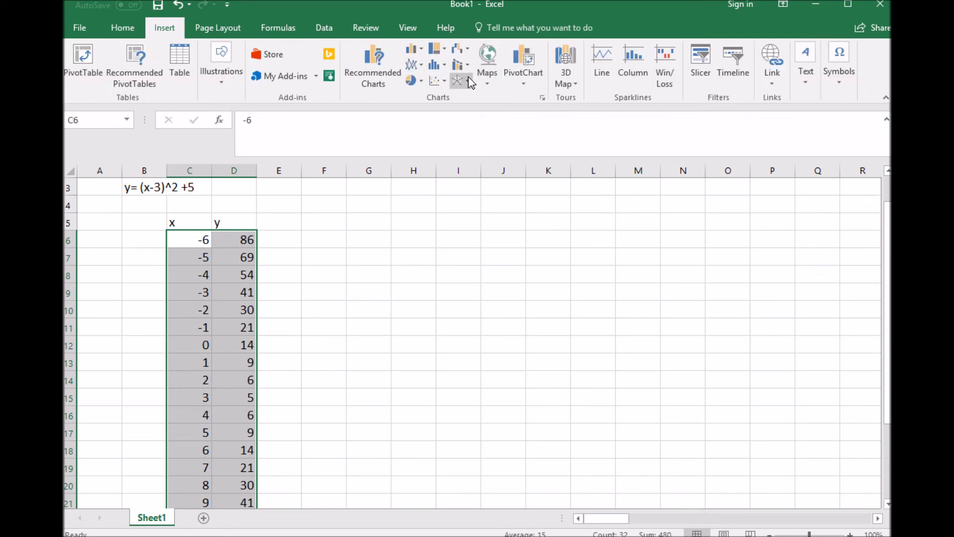
pyautogui.click(442, 80)
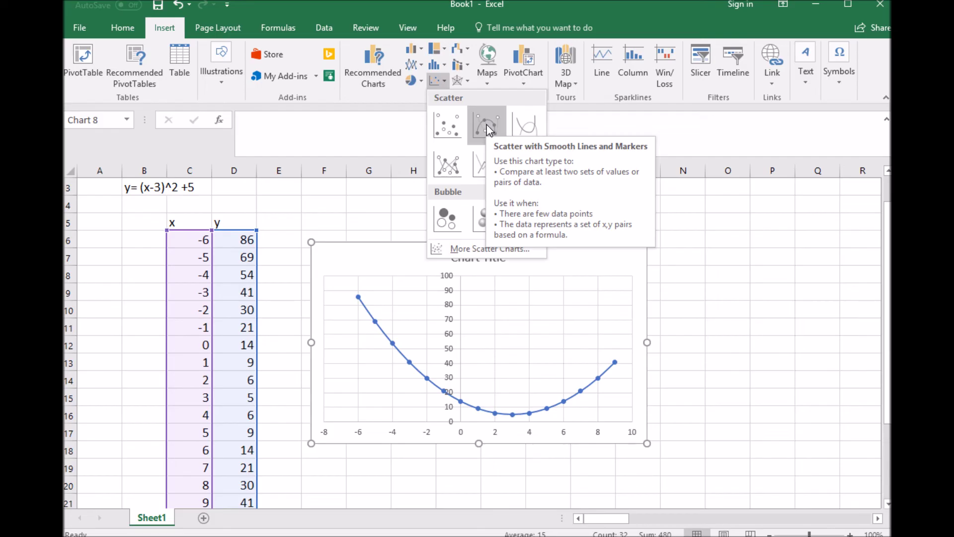
pyautogui.click(487, 125)
pyautogui.moveTo(888, 219)
pyautogui.mouseDown()
pyautogui.moveTo(888, 236)
pyautogui.moveTo(888, 227)
pyautogui.mouseUp()
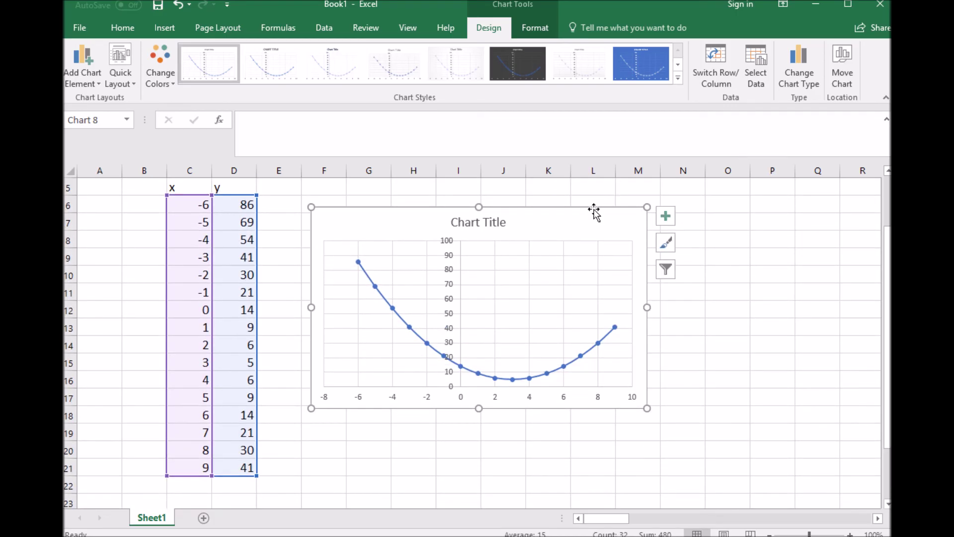
# Step: Delete the chart and extend the x series and y formulas down through row 24, up to x = 12
pyautogui.press('Delete')
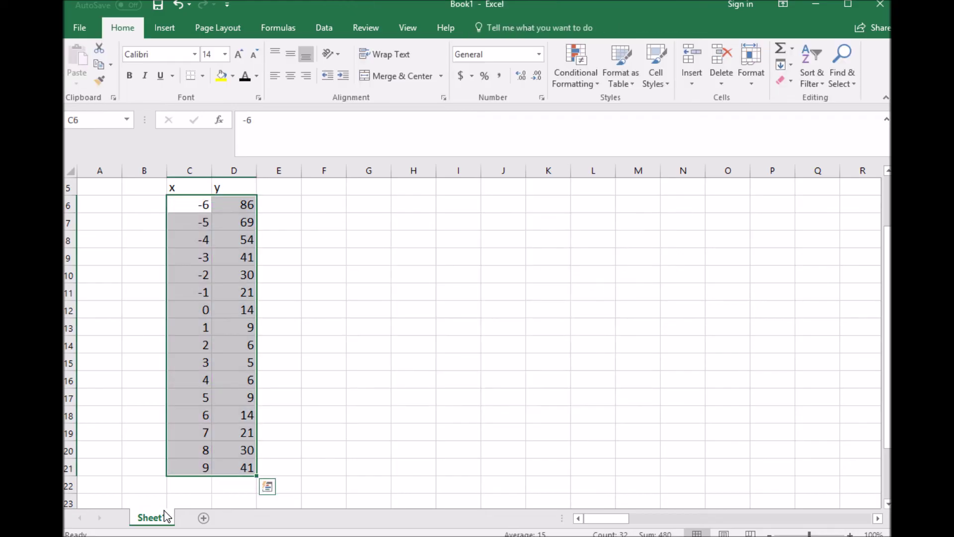
pyautogui.click(195, 485)
pyautogui.moveTo(200, 433); pyautogui.dragTo(257, 460)
pyautogui.click(458, 314)
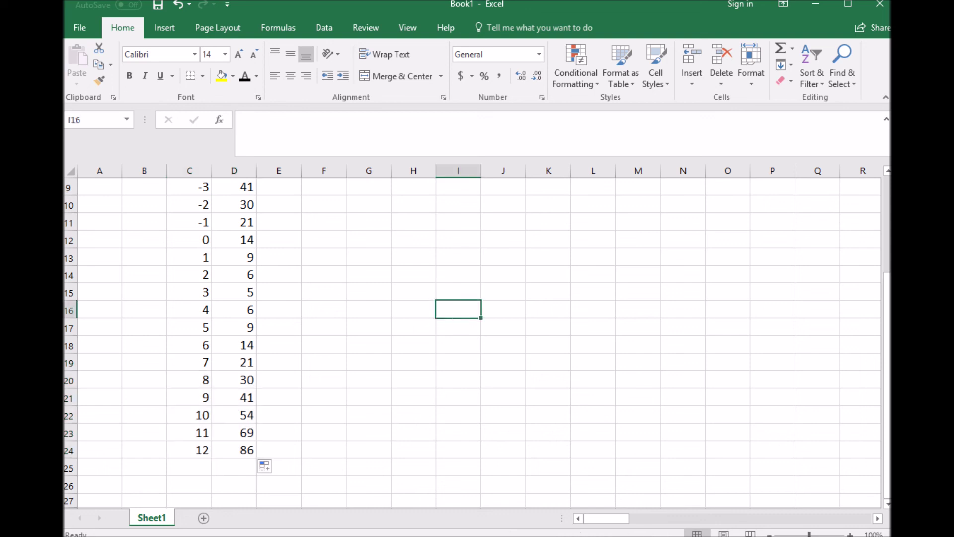
# Step: Insert a scatter chart with smooth lines and markers from the x and y values in C6:D24
pyautogui.moveTo(887, 344); pyautogui.dragTo(887, 259)
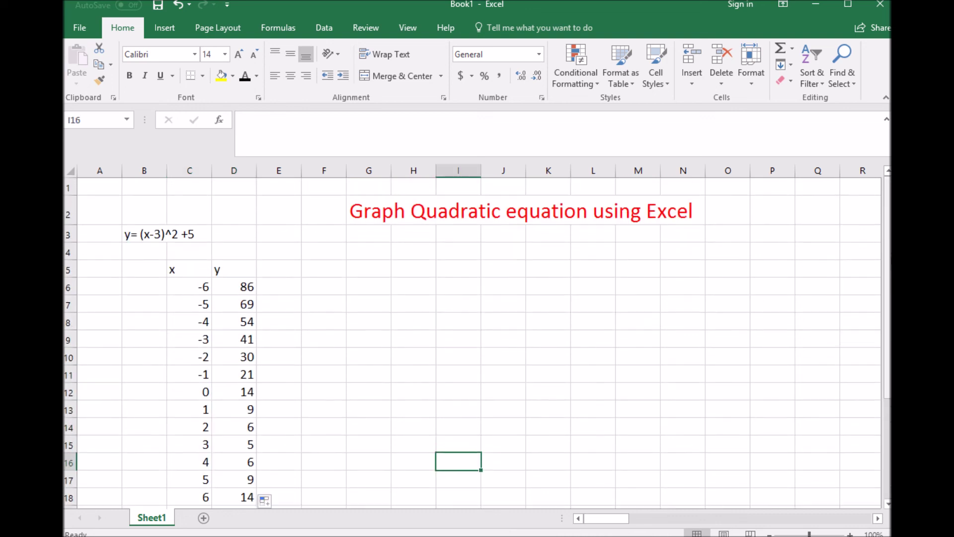
pyautogui.moveTo(198, 291); pyautogui.dragTo(234, 446)
pyautogui.click(163, 28)
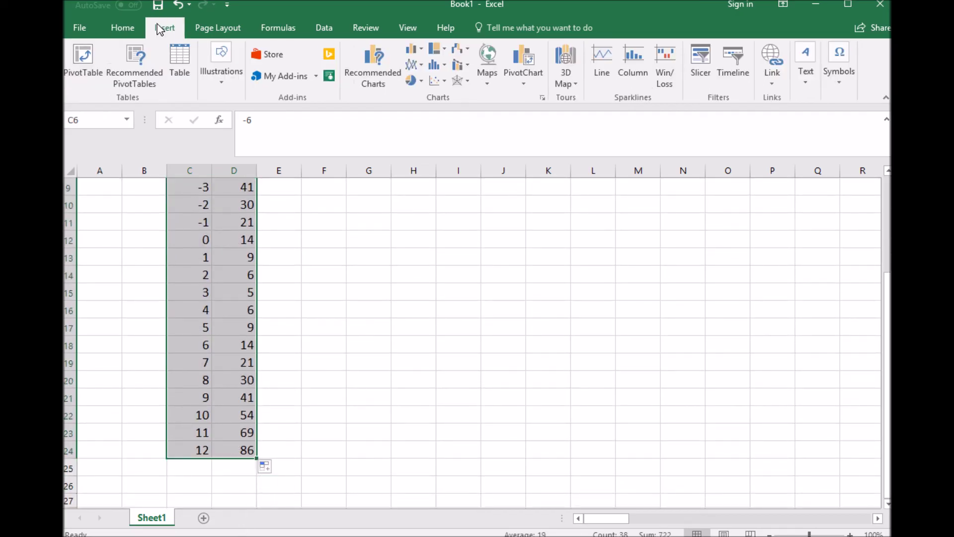
pyautogui.click(437, 80)
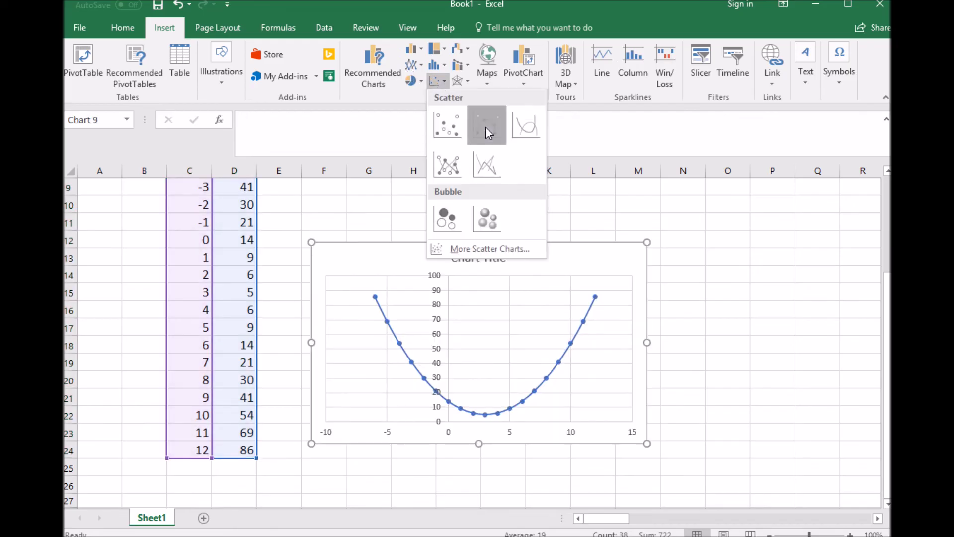
pyautogui.click(485, 126)
pyautogui.click(840, 251)
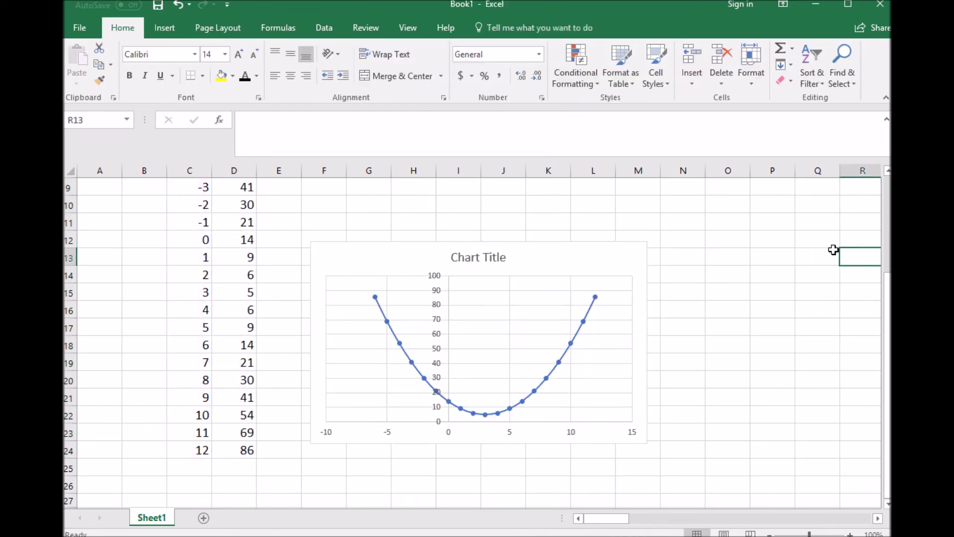